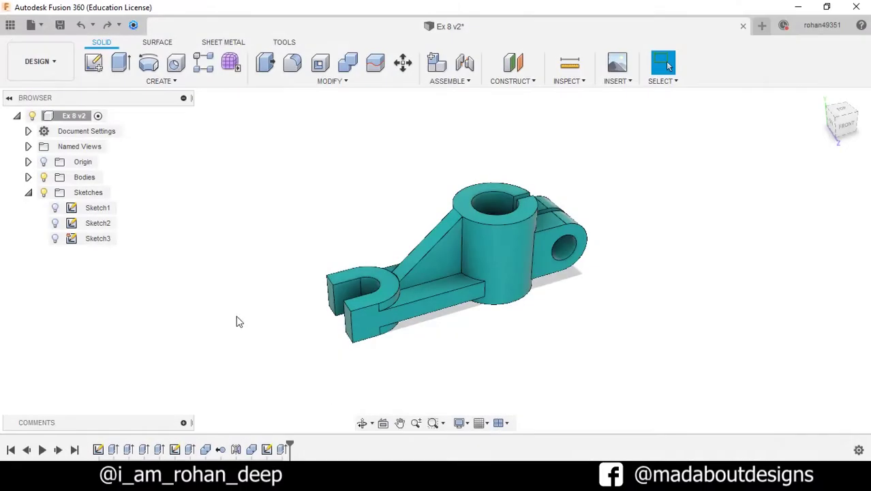
Create a new design and start a sketch on the horizontal (top) plane.
left_click(31, 26)
left_click(42, 42)
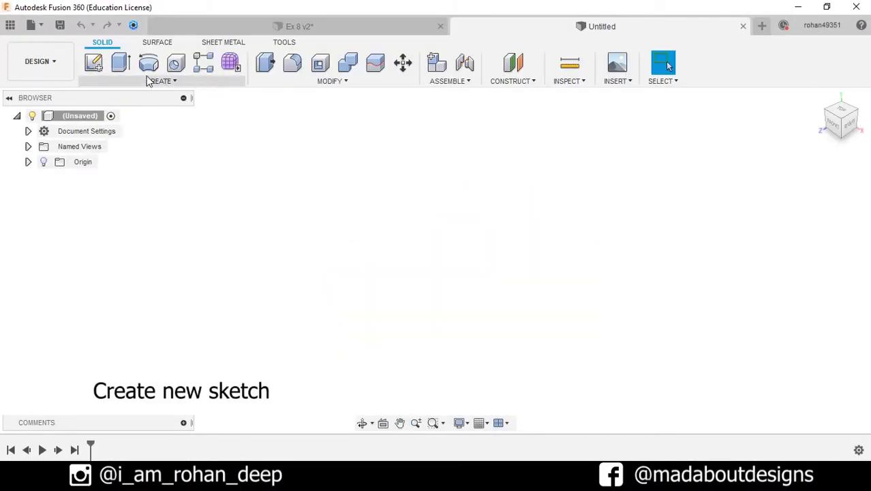
left_click(94, 62)
left_click(424, 259)
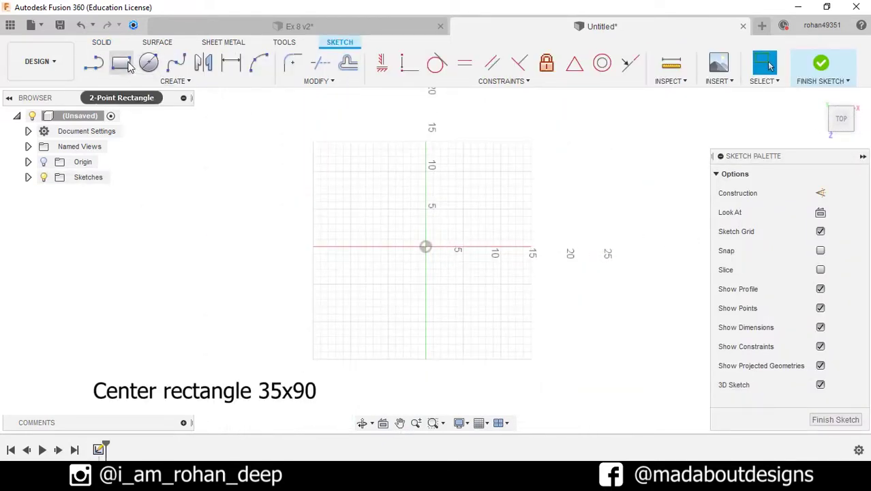
Draw a center rectangle at the origin, 35 cm high and 90 cm wide.
left_click(130, 66)
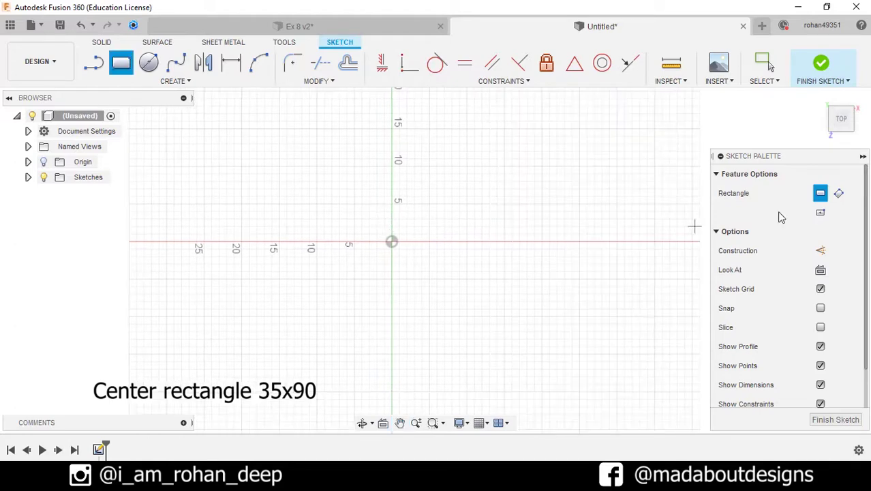
left_click(821, 213)
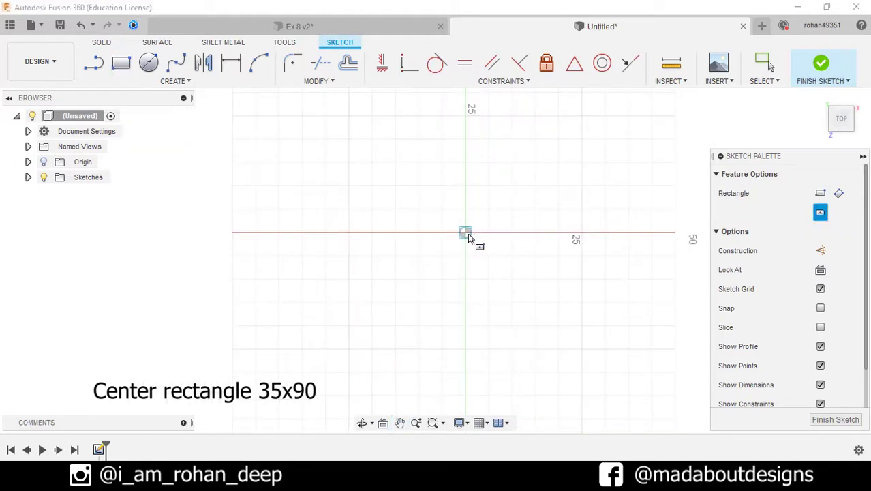
left_click(467, 234)
type("3")
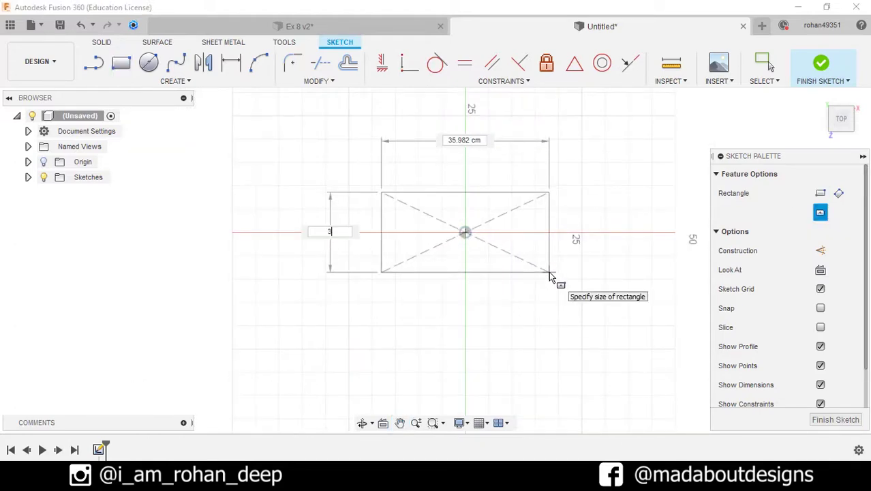
type("5")
key("Tab")
type("90")
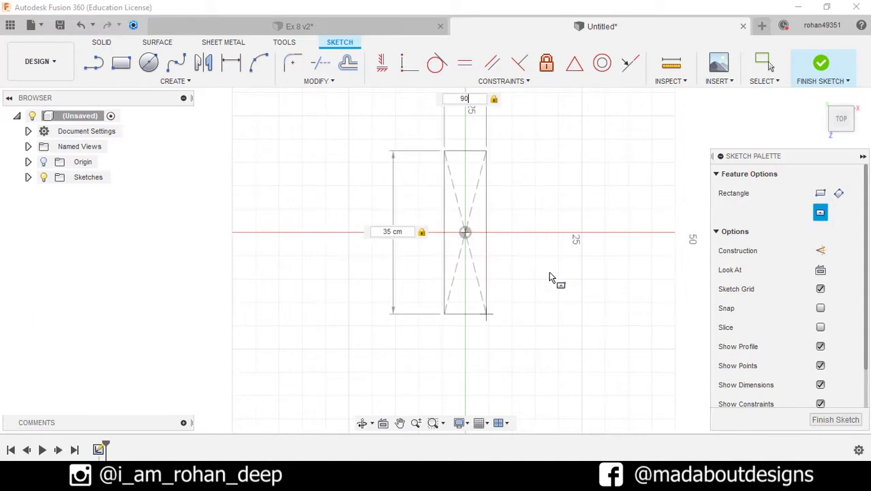
key("Return")
middle_click_drag(550, 272, 509, 283)
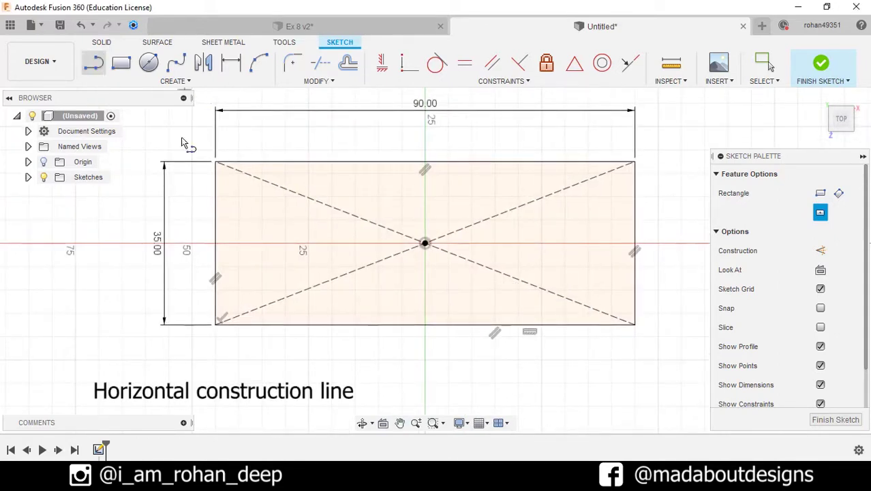
Draw a horizontal construction line along the red axis, extending past both short sides of the rectangle, and turn construction mode off.
key("l")
scroll(239, 178, "down", 2)
left_click(821, 193)
scroll(521, 239, "down", 2)
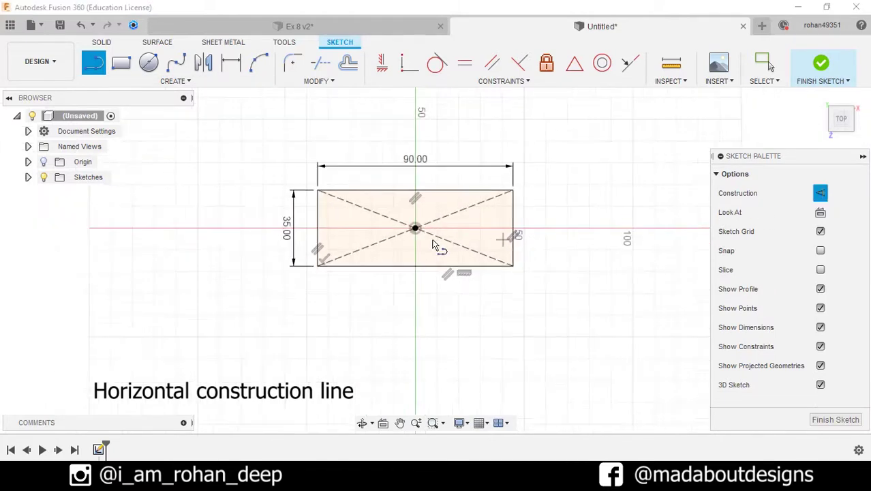
left_click(203, 228)
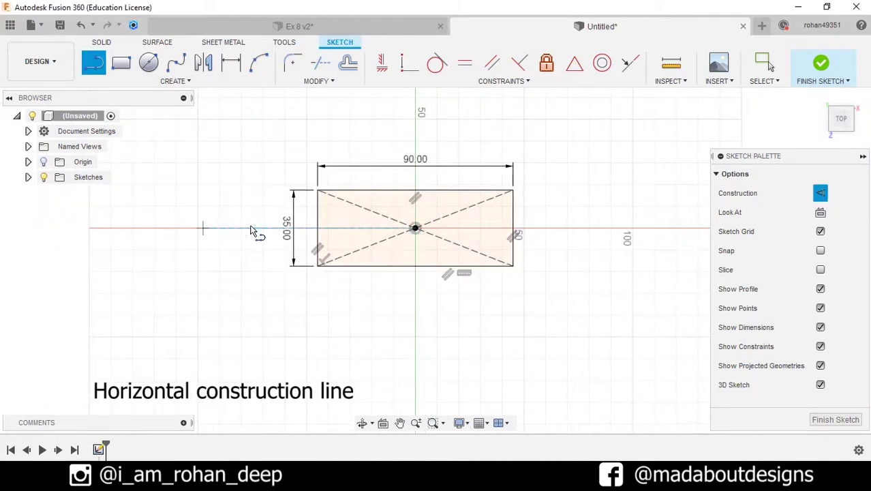
key("Escape")
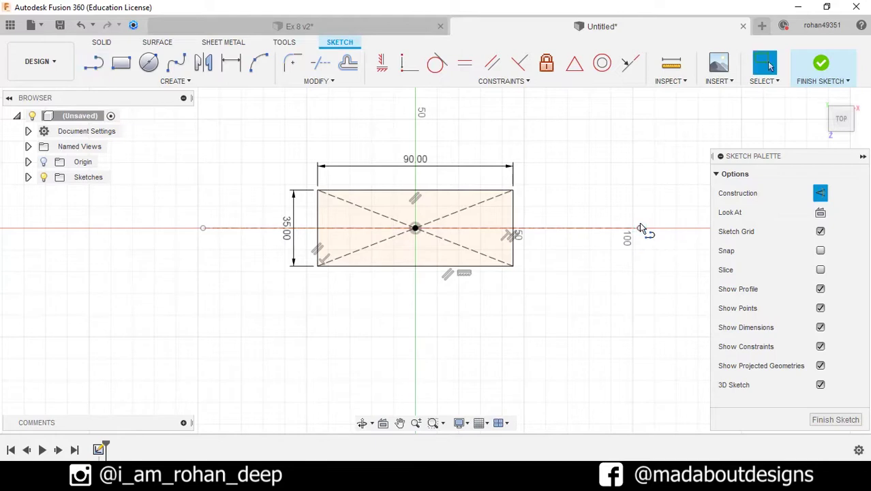
scroll(650, 251, "up", 1)
left_click(820, 195)
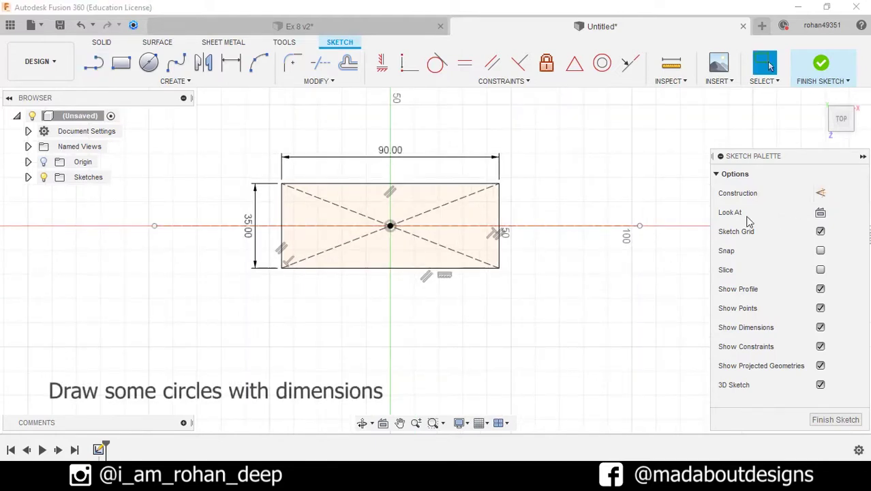
Draw a 15 cm diameter circle on the construction line near the rectangle's left side, plus a concentric circle tangent to the rectangle's long edge.
middle_click_drag(670, 264, 686, 277)
left_click(153, 60)
left_click(150, 63)
scroll(292, 252, "up", 3)
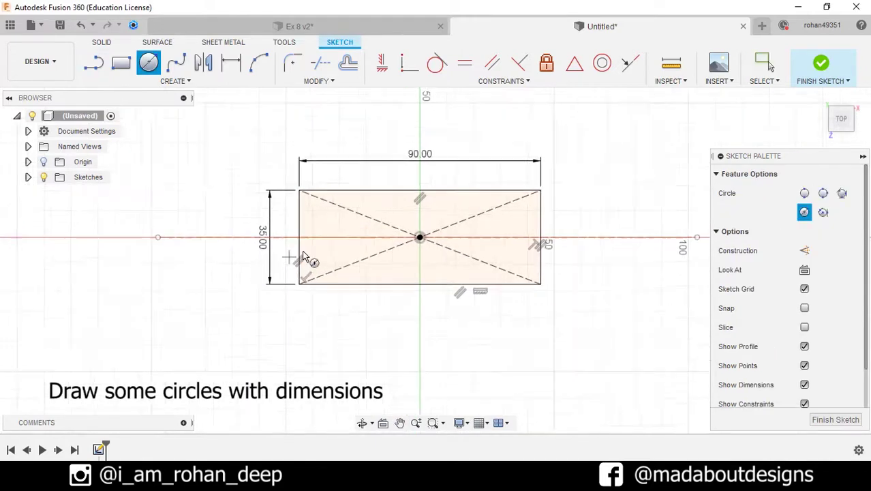
left_click(343, 229)
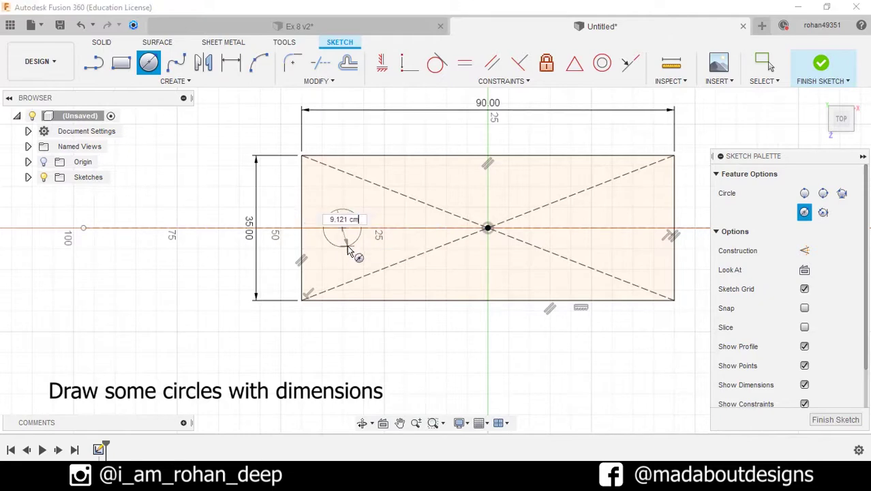
key("Return")
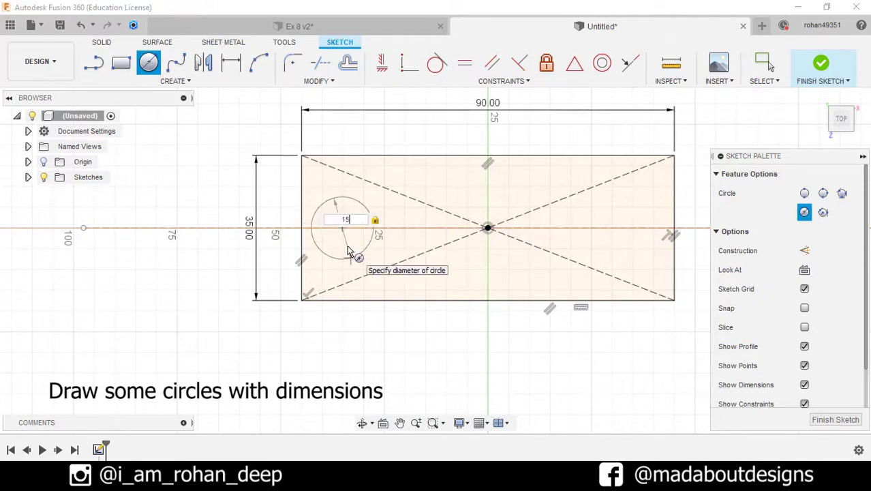
left_click(343, 228)
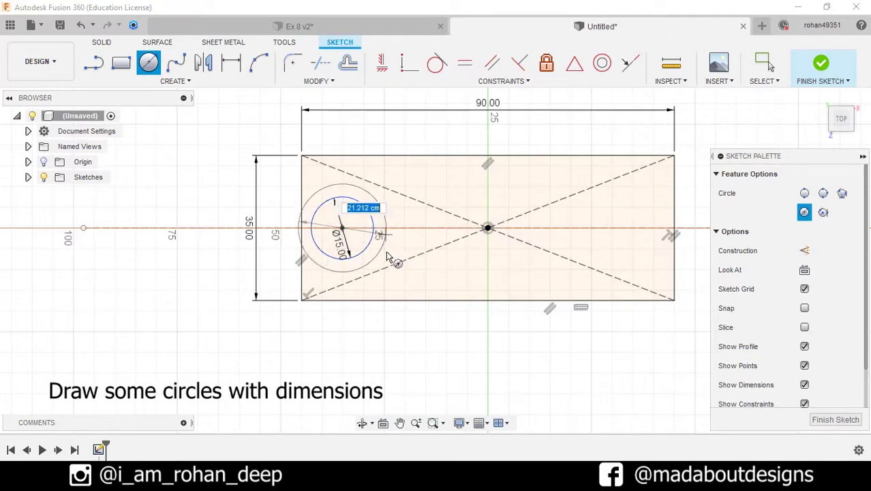
left_click(343, 301)
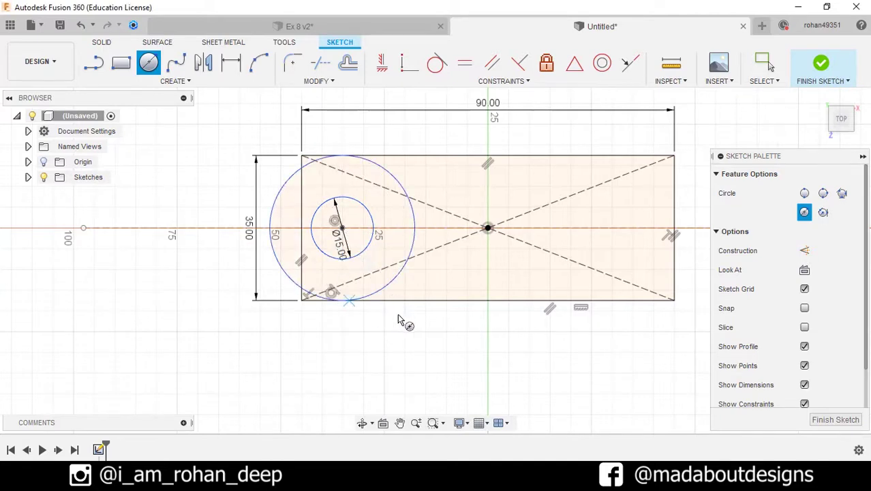
Draw two concentric circles, 25 cm and 45 cm in diameter, centred on the midpoint of the rectangle's right side.
middle_click_drag(398, 317, 276, 328)
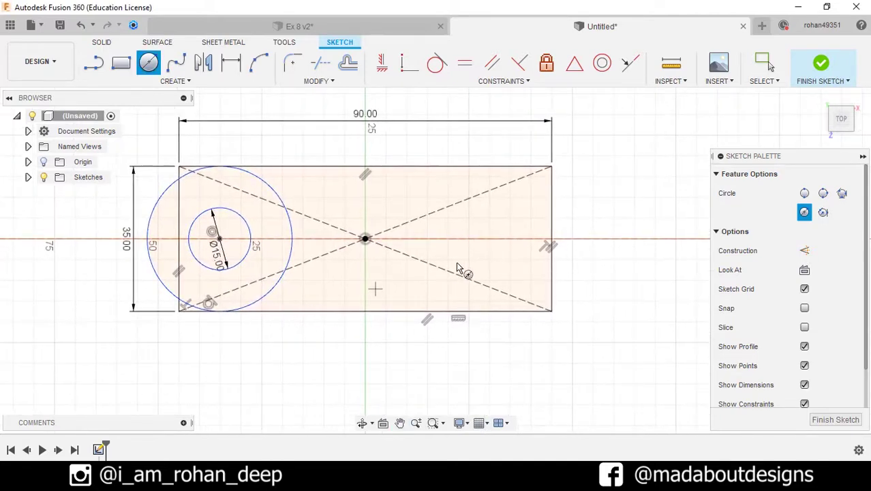
left_click(552, 239)
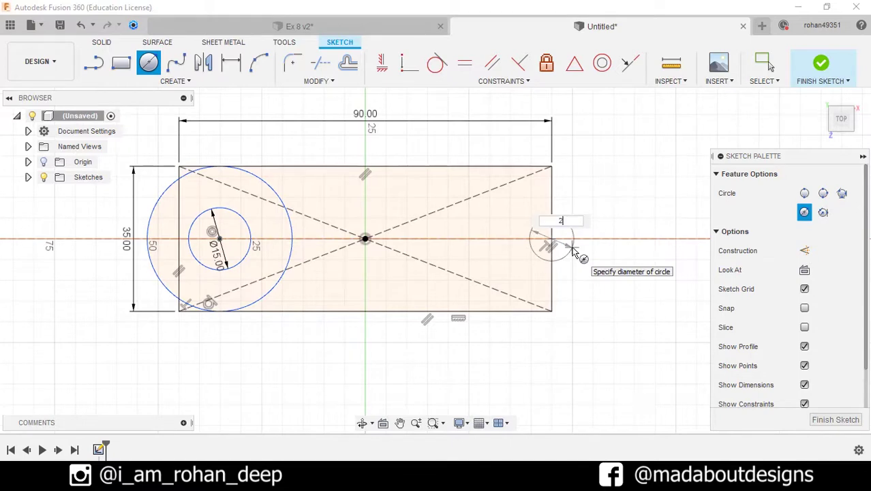
key("Return")
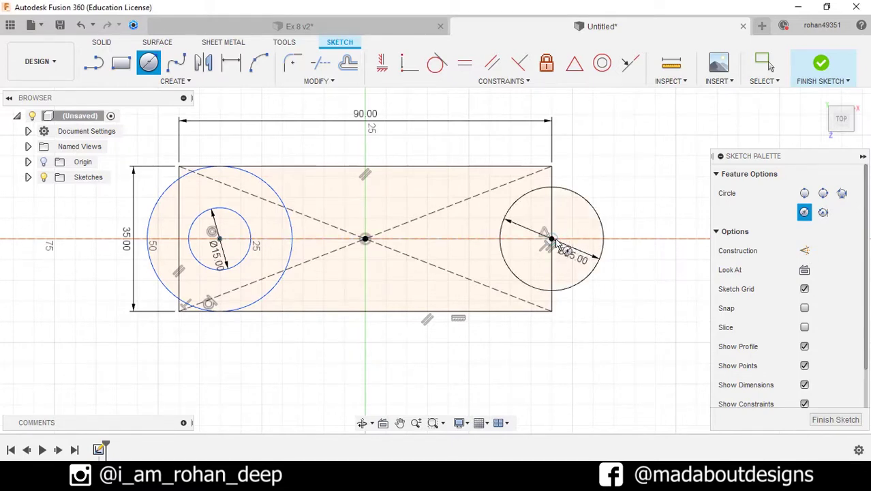
left_click(553, 240)
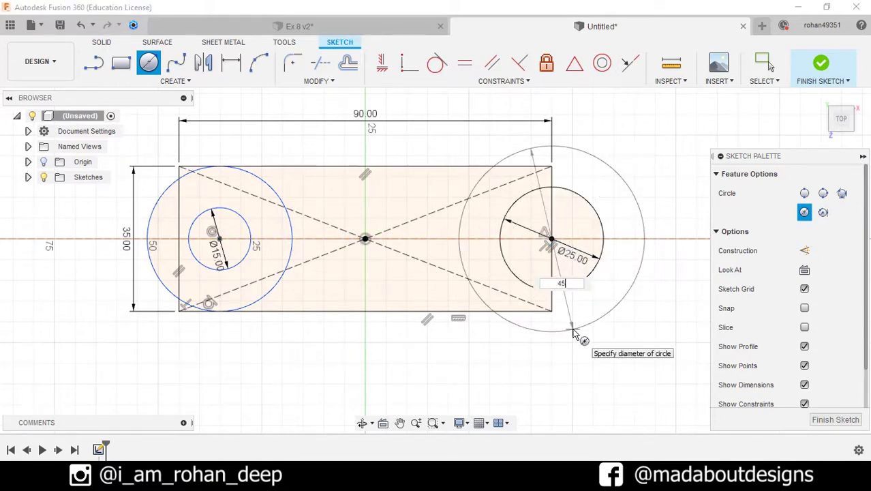
type("45")
key("Return")
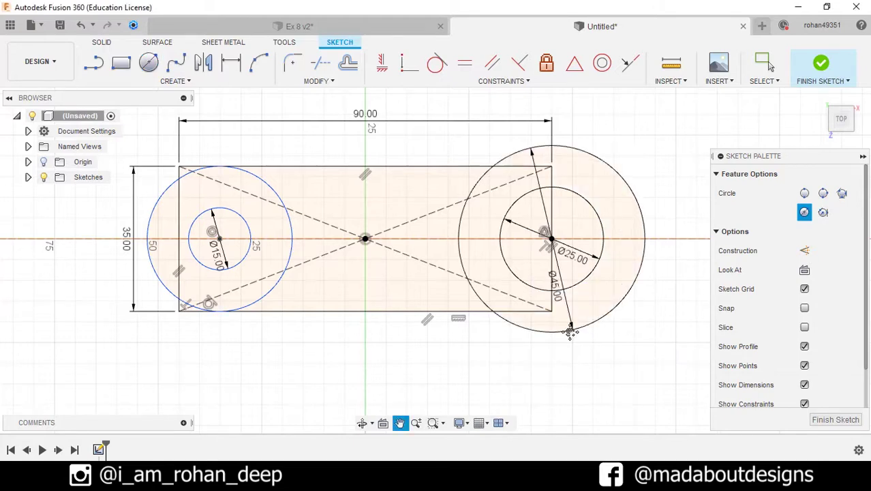
middle_click_drag(571, 332, 545, 346)
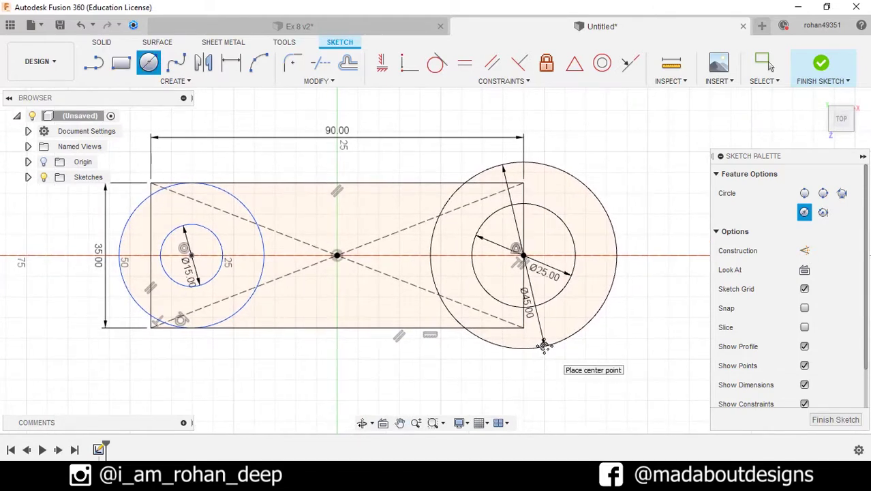
Draw a two-point rectangle 15 cm high from the top of the 15 cm circle, extending left past the outer circle.
middle_click_drag(347, 347, 360, 335)
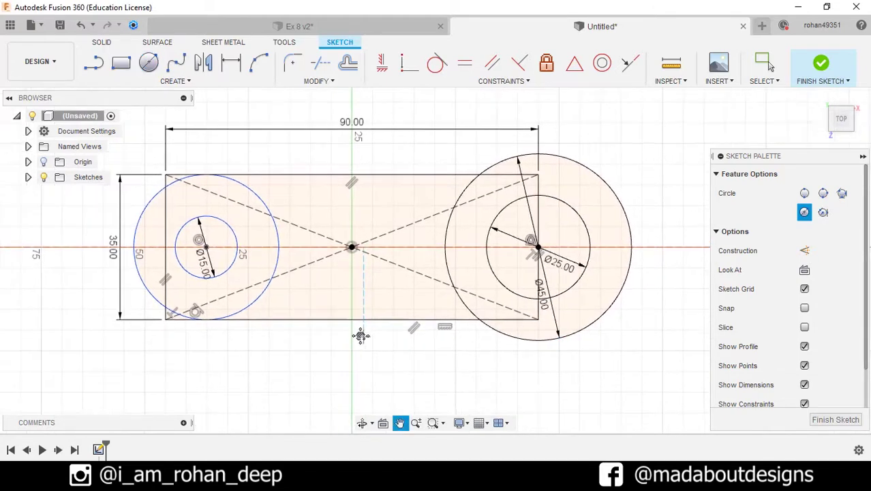
left_click(120, 62)
middle_click_drag(318, 245, 311, 243)
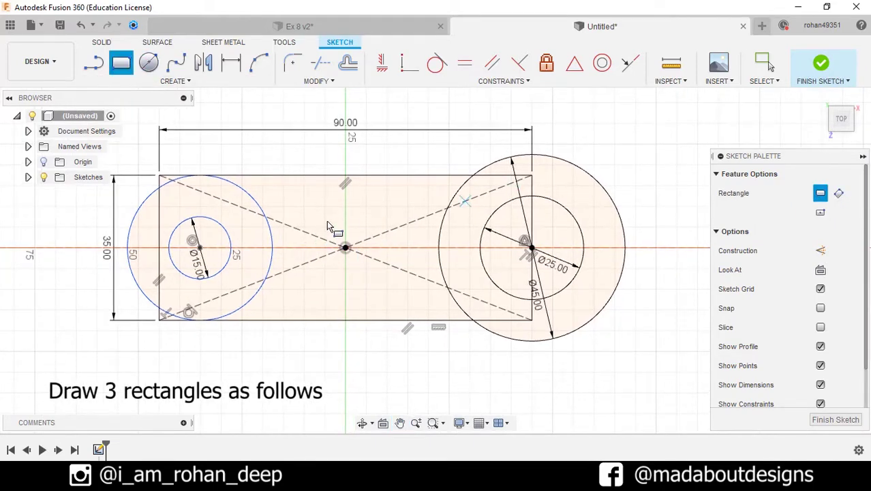
left_click(198, 219)
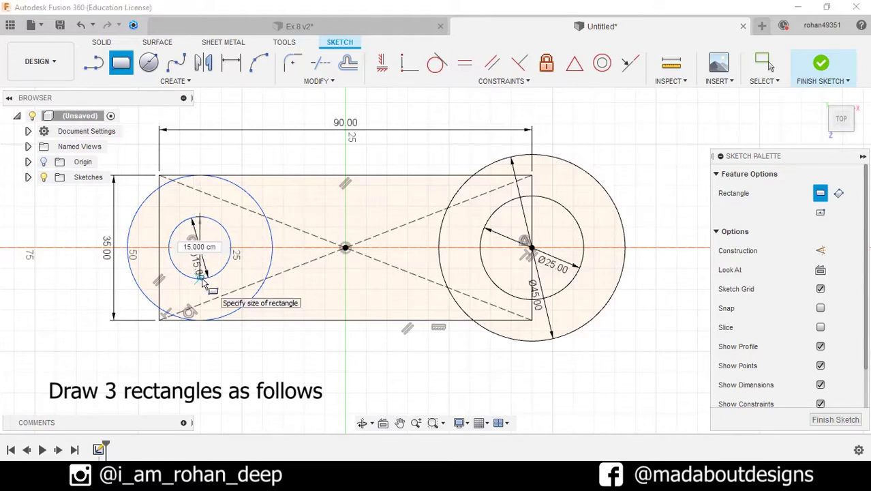
middle_click_drag(114, 279, 184, 280)
left_click(126, 269)
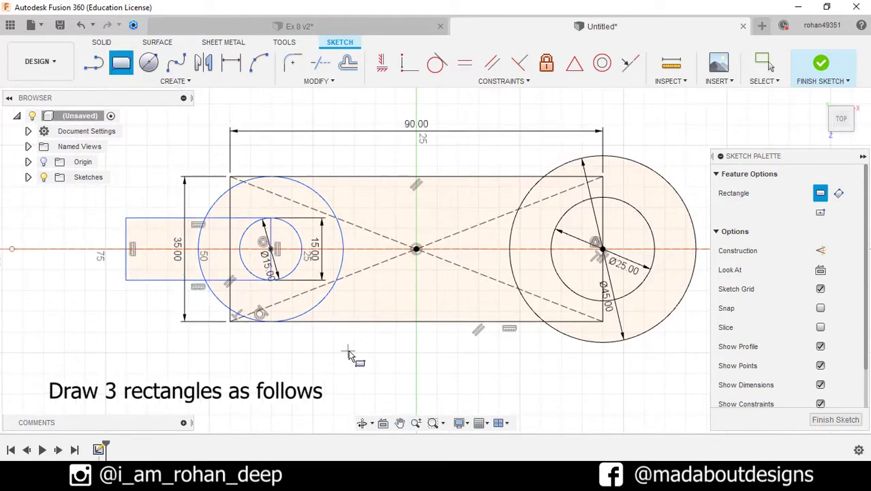
Draw a center rectangle 5 cm high and about 16 cm long on the construction line, crossing the right side of the ring between the 25 and 45 cm circles.
middle_click_drag(348, 354, 129, 352)
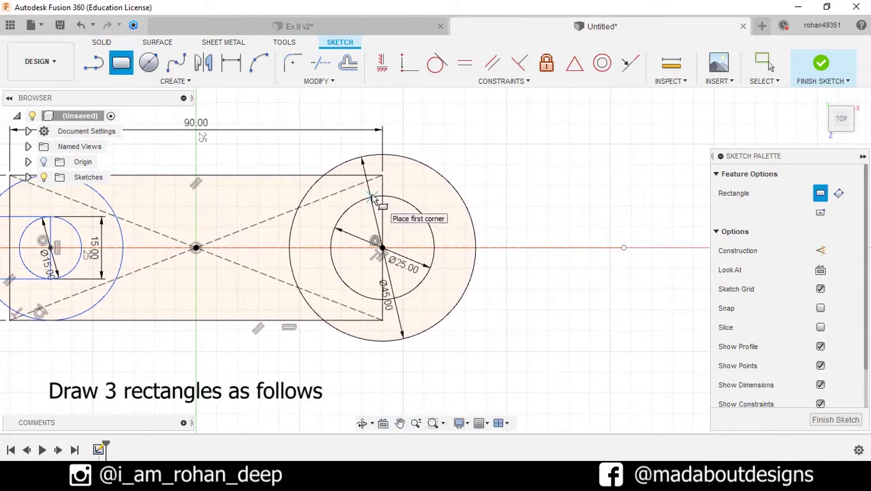
middle_click_drag(373, 198, 392, 212)
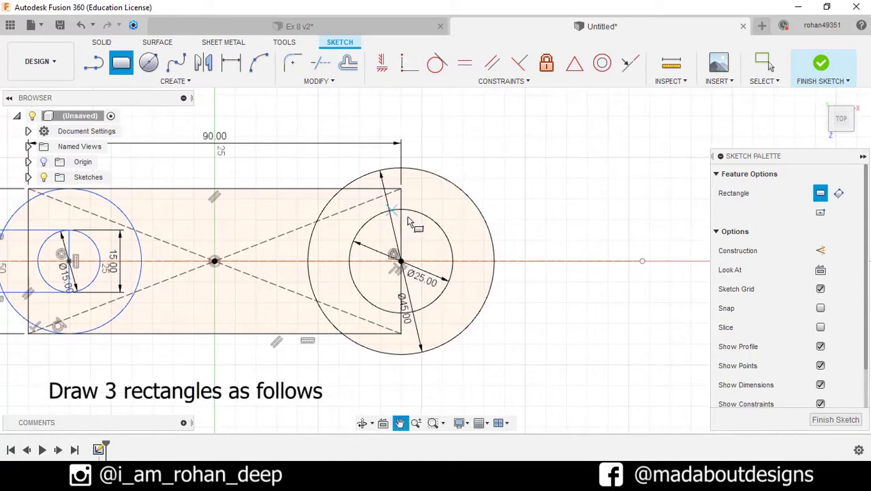
left_click(821, 212)
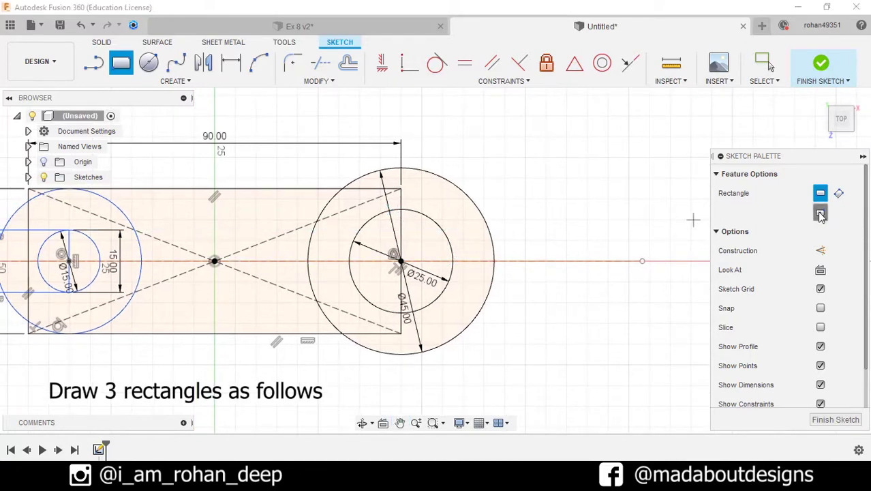
left_click(474, 261)
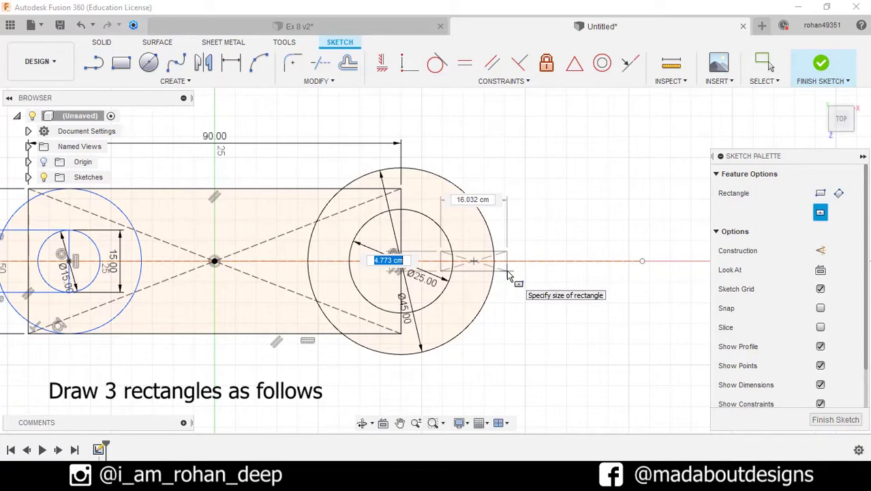
type("5")
key("Tab")
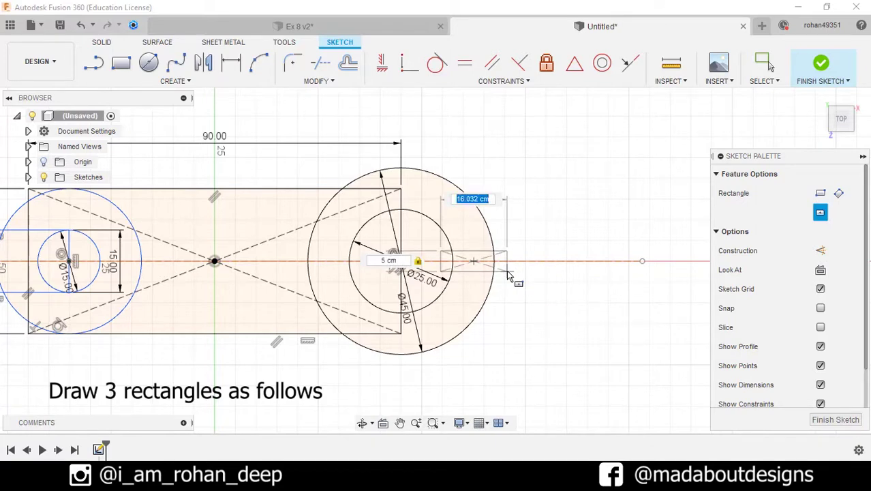
key("Return")
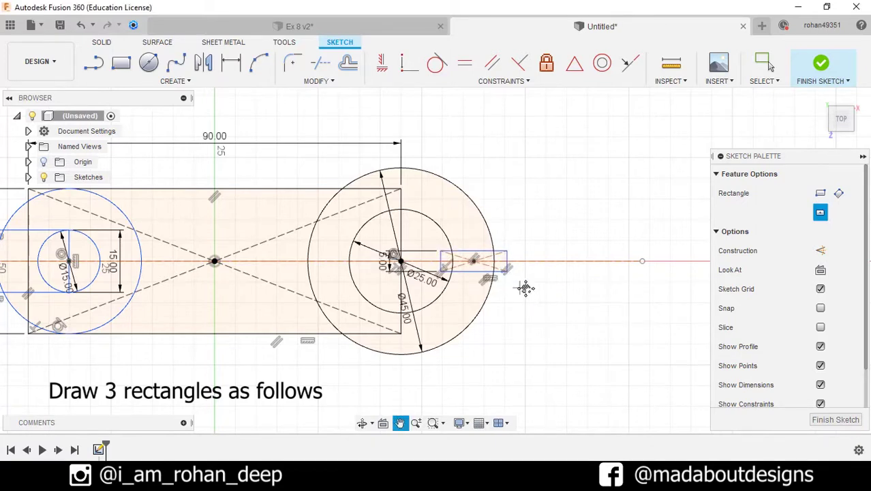
Draw a center rectangle 10 cm high and about 44 cm long centred on the origin.
middle_click_drag(531, 287, 653, 269)
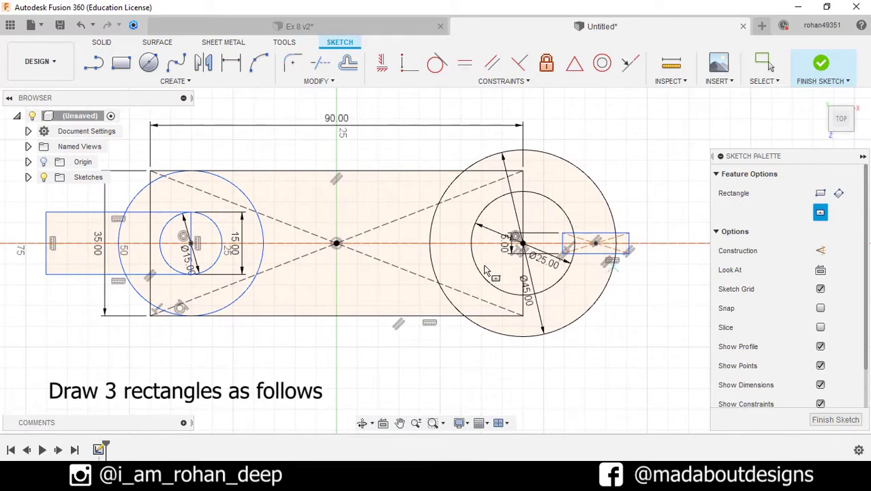
left_click(337, 243)
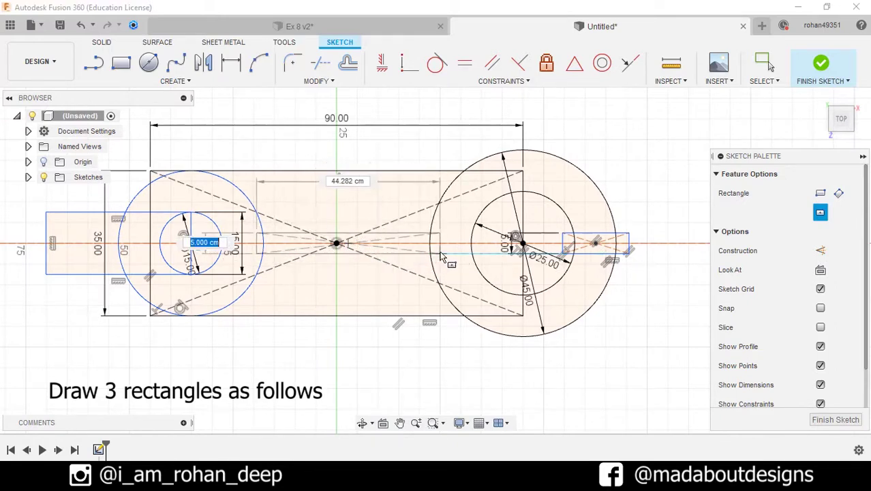
type("10")
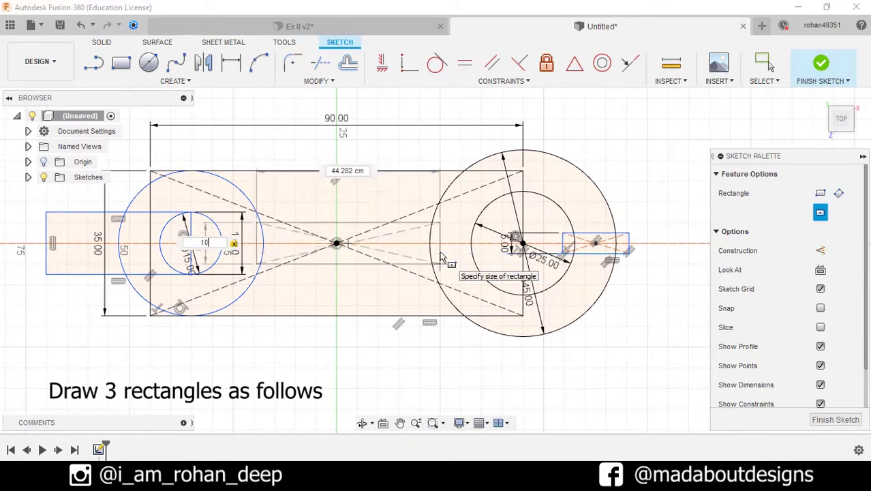
key("Tab")
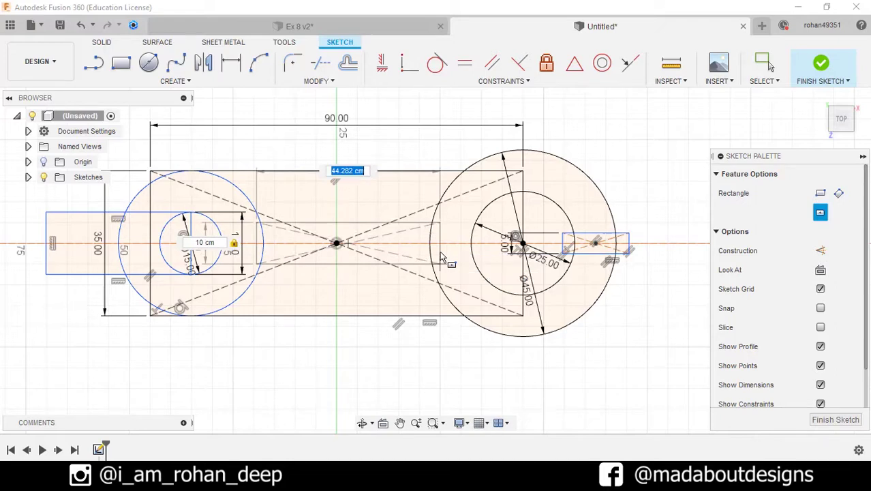
key("Return")
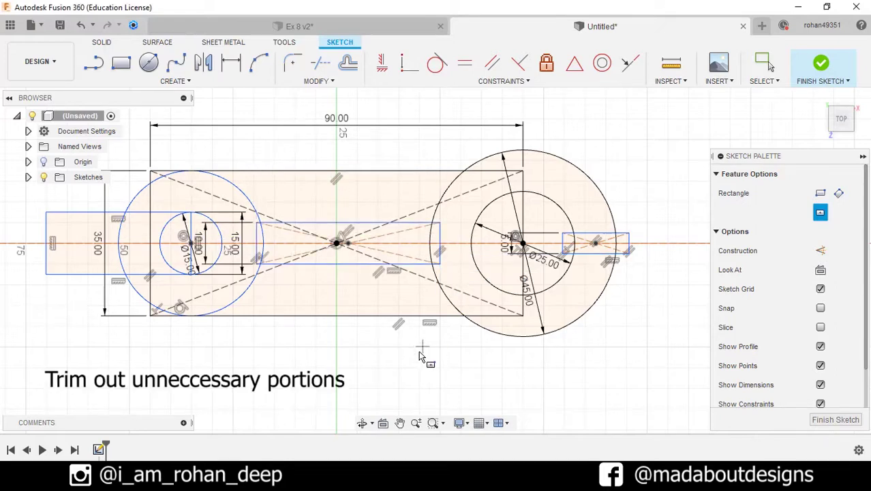
Trim the portions of the 15 cm high slot rectangle that extend left beyond the outer circle.
middle_click_drag(419, 351, 460, 354)
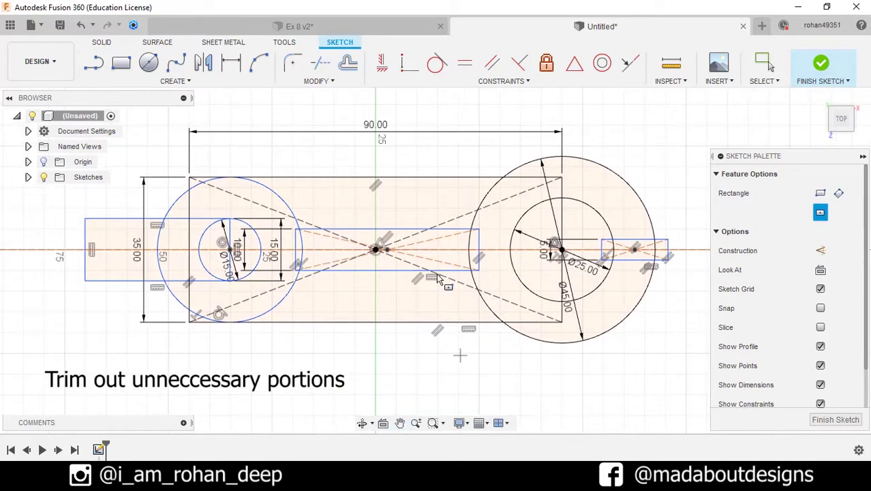
left_click(326, 81)
left_click(300, 111)
scroll(104, 302, "up", 3)
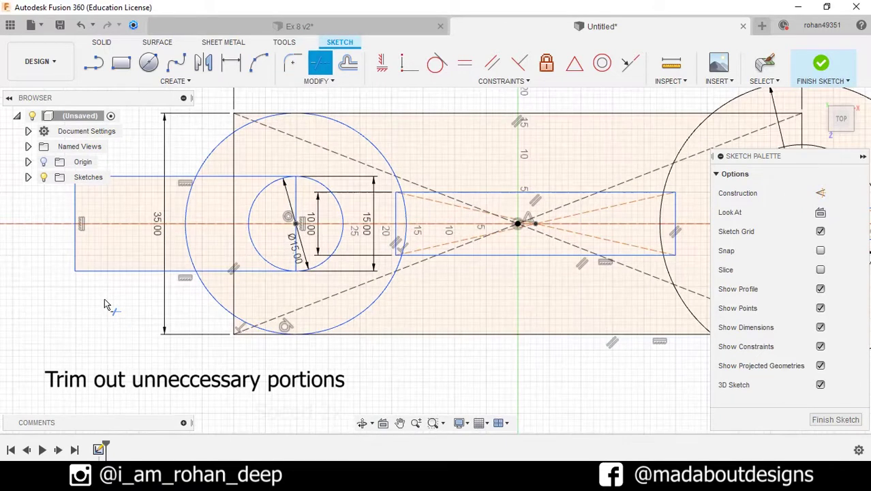
middle_click_drag(111, 259, 152, 304)
left_click(147, 222)
left_click(116, 263)
left_click(143, 317)
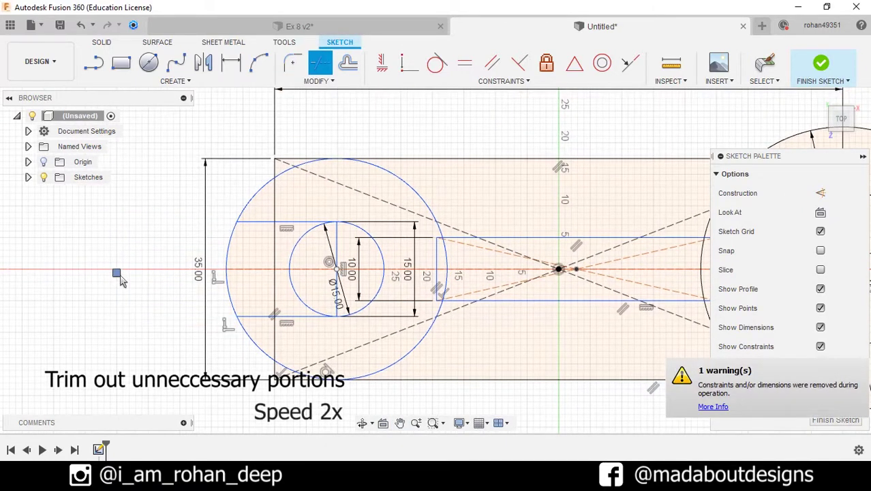
Trim the outer circle's arcs and the slot lines lying beyond the base rectangle's left edge.
left_click(229, 272)
left_click(255, 218)
left_click(253, 192)
left_click(256, 316)
left_click(252, 335)
Trim the 15 cm circle's left half, the vertical line inside it, and the base edge between the slot lines to open the fork slot.
scroll(256, 292, "up", 1)
left_click(287, 272)
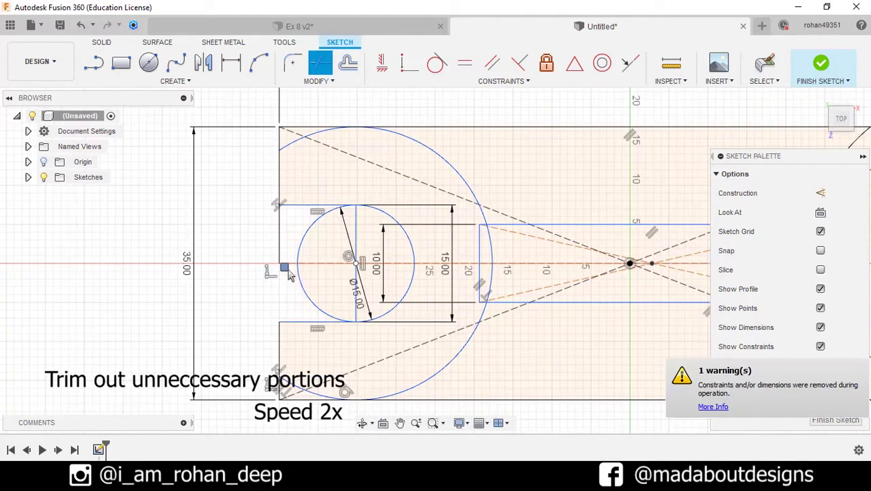
left_click(299, 272)
left_click(299, 246)
left_click(280, 256)
left_click(355, 250)
left_click(356, 288)
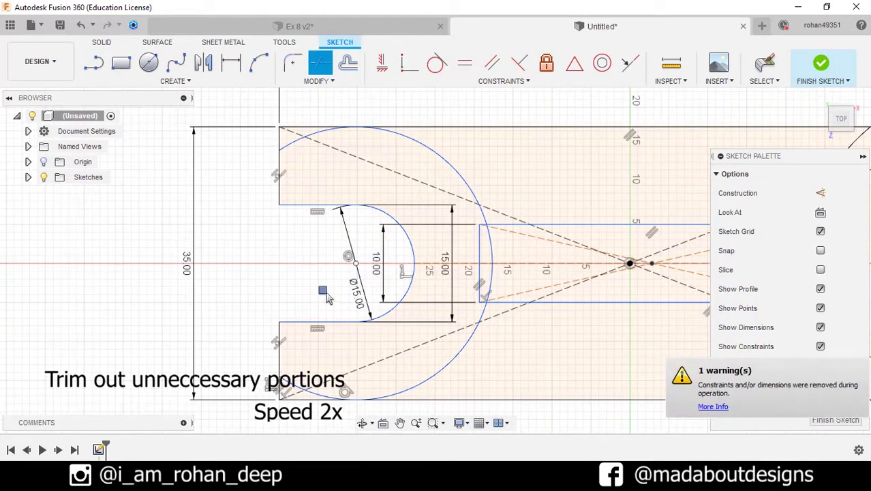
Trim the outer circle's leftover arcs near the base rectangle's two left corners.
left_click(311, 139)
middle_click_drag(342, 210, 324, 139)
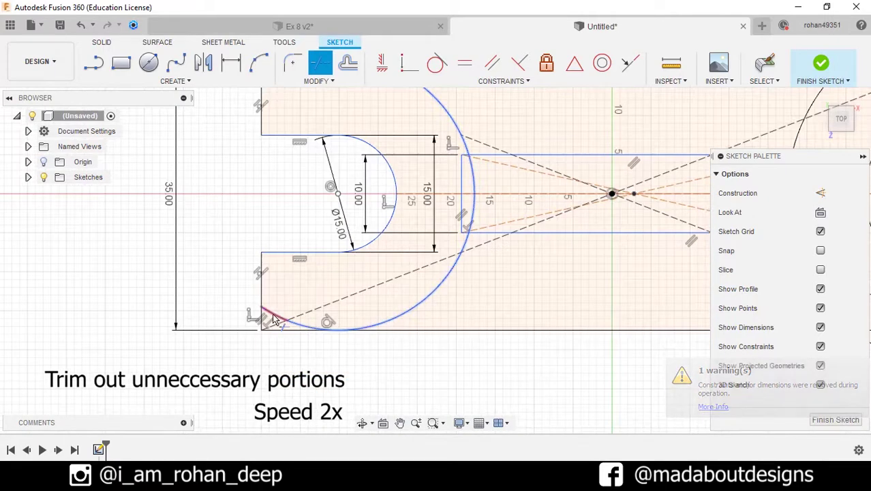
left_click(273, 317)
left_click(312, 322)
Trim the right end of the 10 cm high center rectangle where it overlaps the 45 cm circle.
scroll(332, 293, "down", 2)
middle_click_drag(612, 242, 300, 270)
scroll(382, 283, "up", 2)
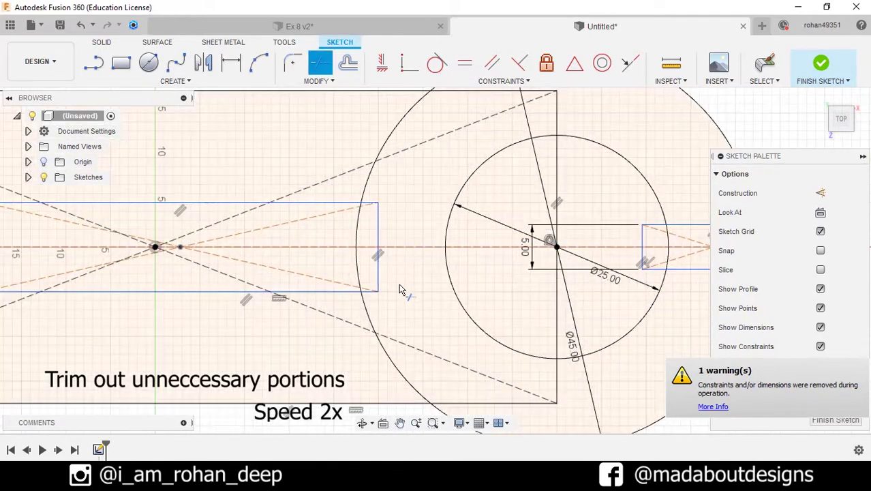
left_click(380, 285)
scroll(376, 204, "up", 2)
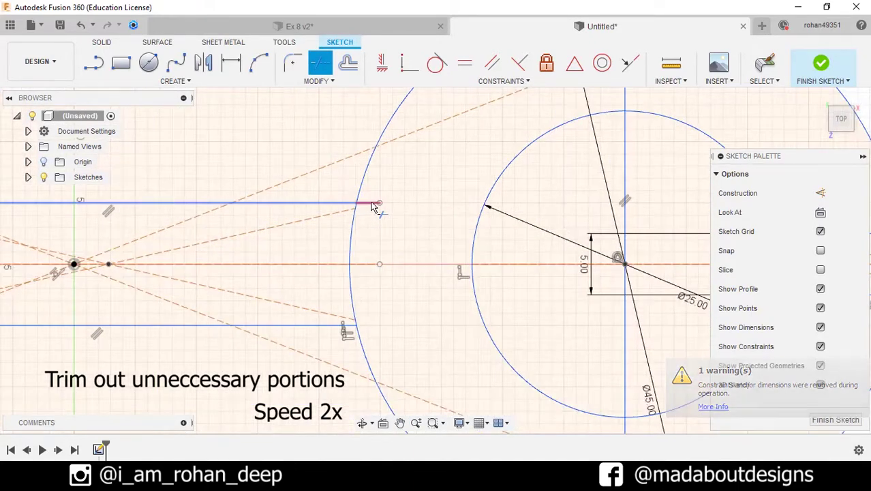
left_click(369, 204)
Trim the left end of the 10 cm high center rectangle back to the fork's outer arc.
scroll(369, 205, "down", 2)
middle_click_drag(137, 269, 441, 266)
scroll(300, 243, "up", 2)
left_click(314, 272)
scroll(315, 273, "down", 1)
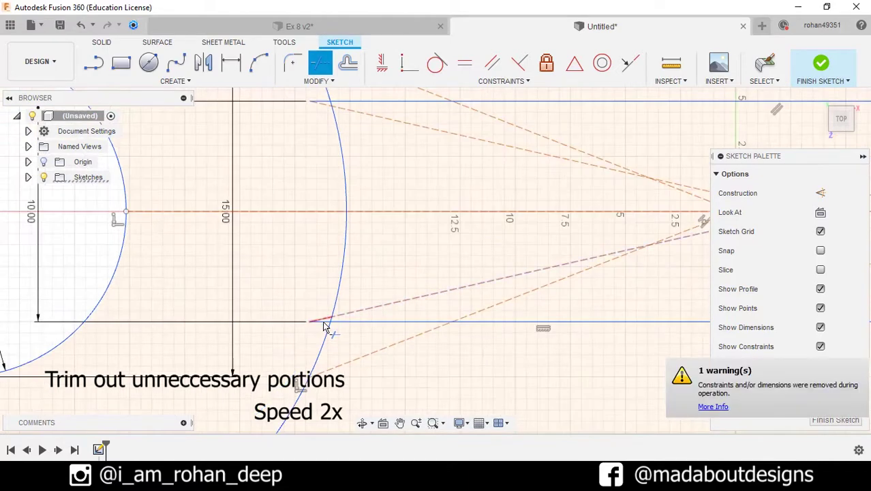
Trim the short ends of the 5 cm high rectangle and the base rectangle's right edge inside the 25 cm circle.
scroll(317, 287, "down", 2)
middle_click_drag(600, 320, 326, 285)
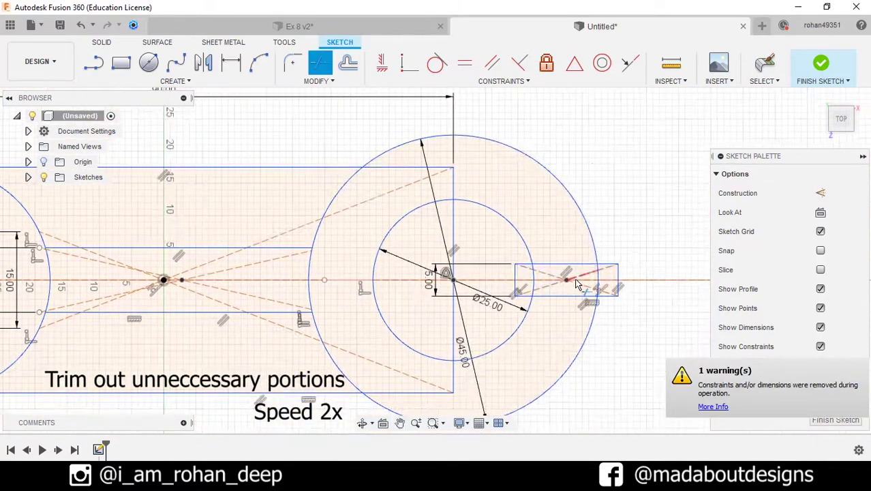
scroll(584, 290, "up", 2)
middle_click_drag(673, 230, 558, 241)
mouse_move(533, 300)
left_mouse_down()
mouse_move(516, 282)
mouse_move(333, 280)
mouse_move(360, 242)
mouse_move(254, 264)
left_mouse_up()
left_click(251, 266)
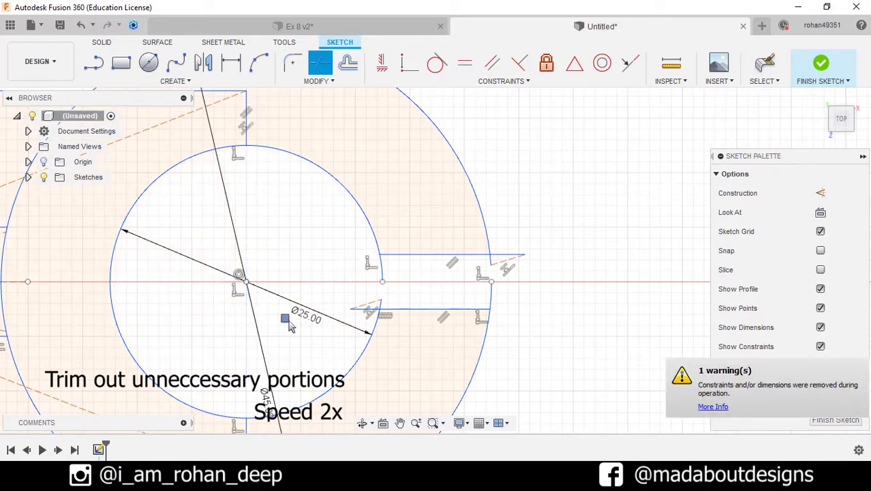
Trim the leftover arcs and line ends across the 5 cm gap to split the ring open.
left_click(367, 309)
left_click(383, 270)
left_click(493, 262)
scroll(490, 286, "up", 2)
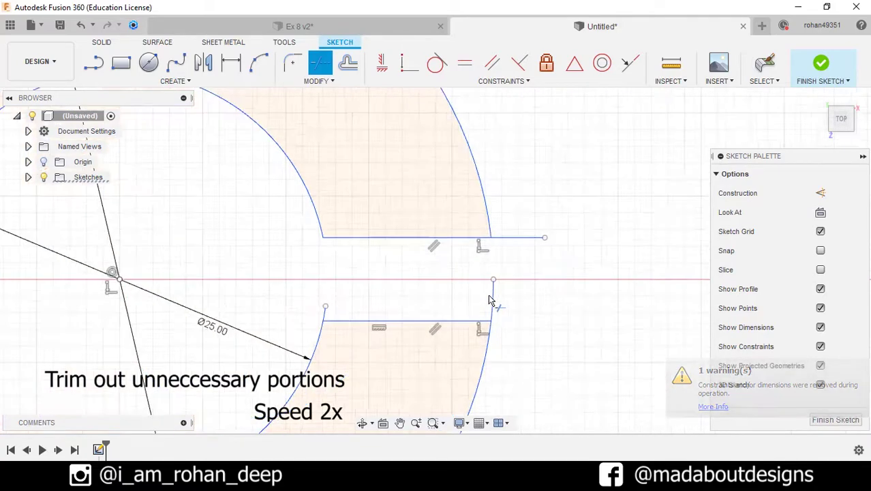
left_click(489, 296)
left_click(327, 317)
Trim the remaining base rectangle edges that lie inside the ring between the 25 and 45 cm circles.
scroll(520, 243, "down", 3)
scroll(498, 228, "up", 4)
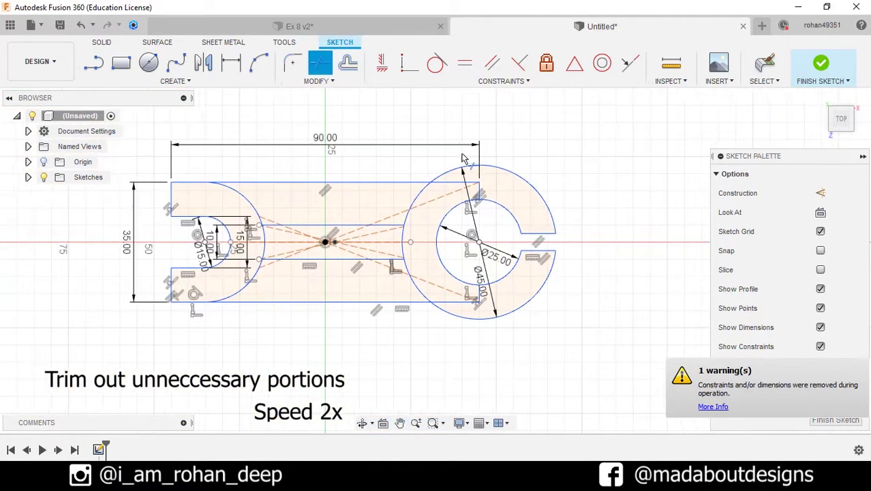
left_click(496, 226)
middle_click_drag(498, 327, 493, 204)
left_click(490, 296)
key("Escape")
Delete the diagonal construction lines around the origin and finish the sketch.
scroll(489, 296, "down", 2)
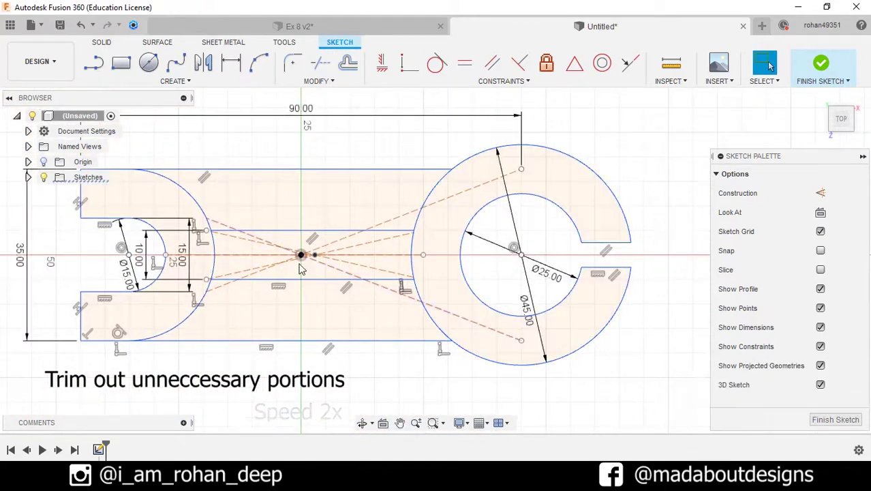
scroll(293, 262, "up", 3)
left_click_drag(355, 276, 275, 235)
scroll(274, 237, "down", 5)
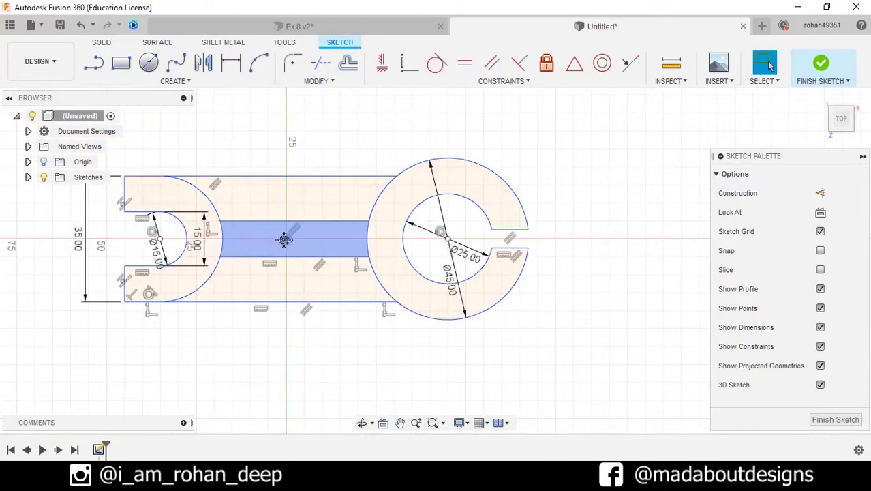
middle_click_drag(285, 239, 335, 247)
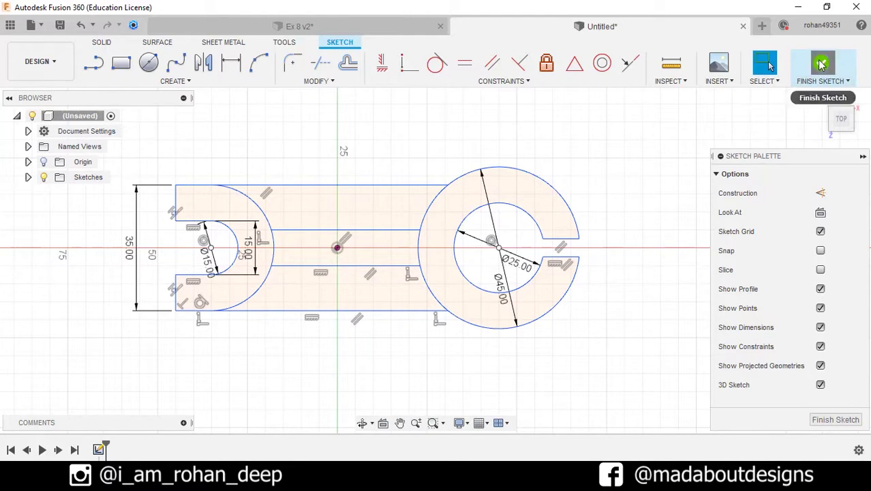
left_click(822, 63)
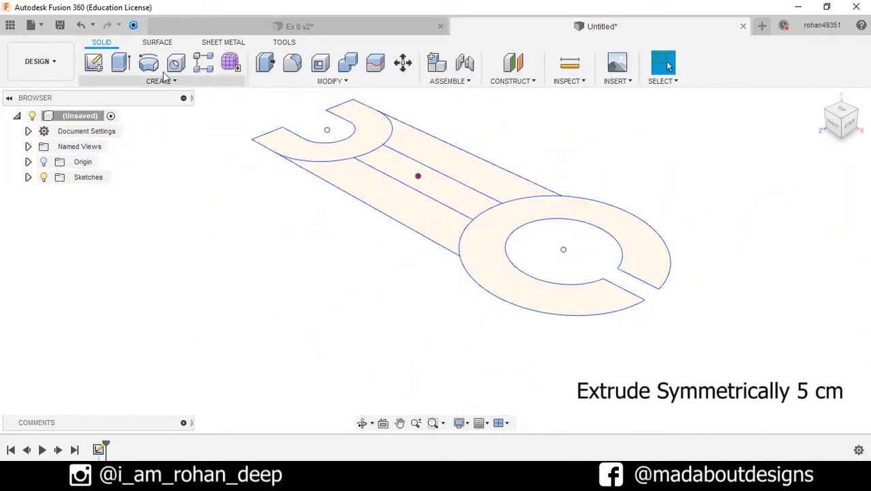
Extrude the three arm profiles between the fork and the ring symmetrically by 5 cm as a new body.
left_click(124, 65)
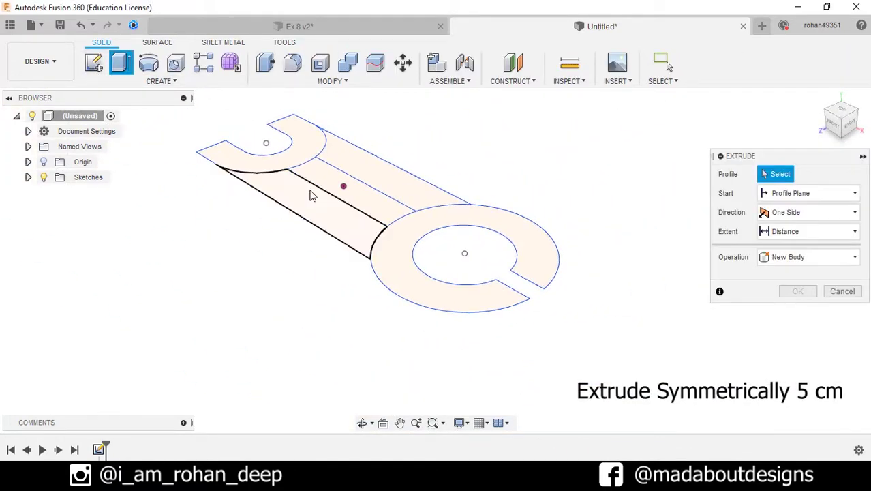
left_click(315, 193)
left_click(344, 185)
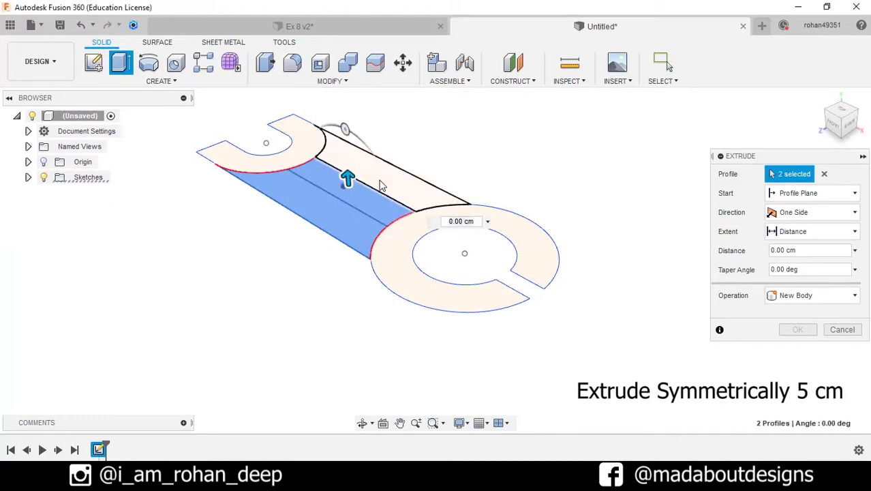
left_click(379, 184)
left_click(815, 212)
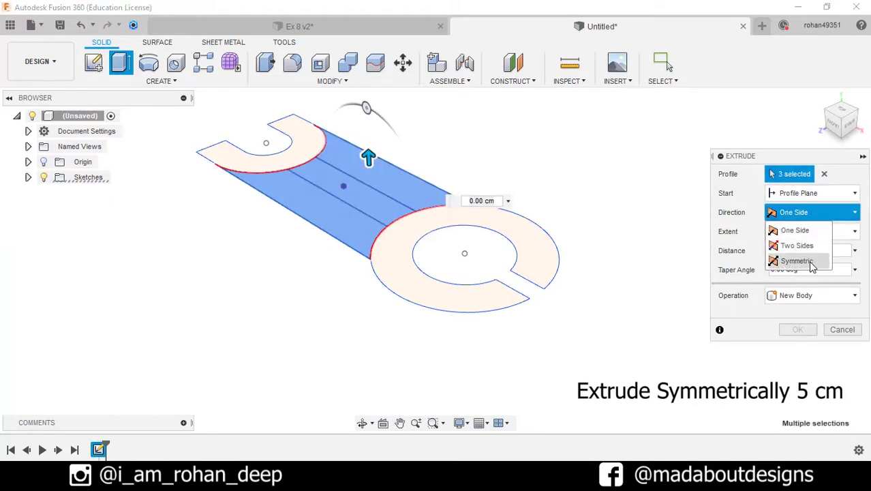
left_click(808, 260)
left_click(810, 270)
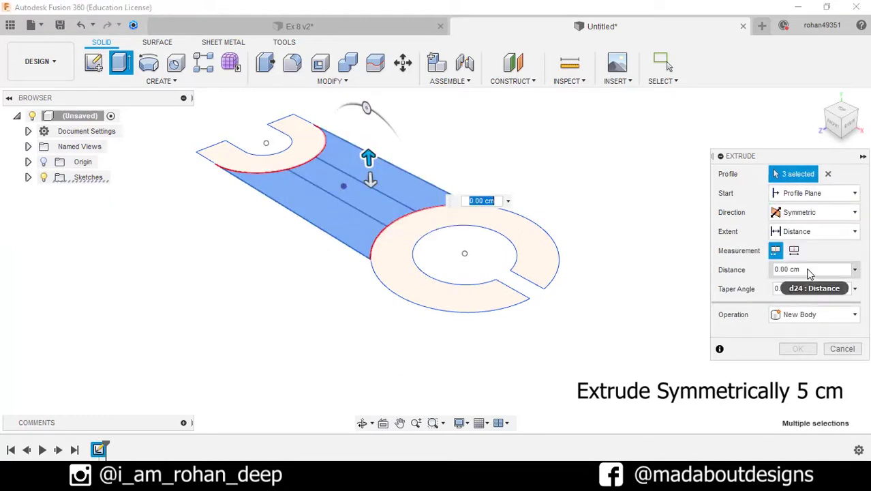
type("5")
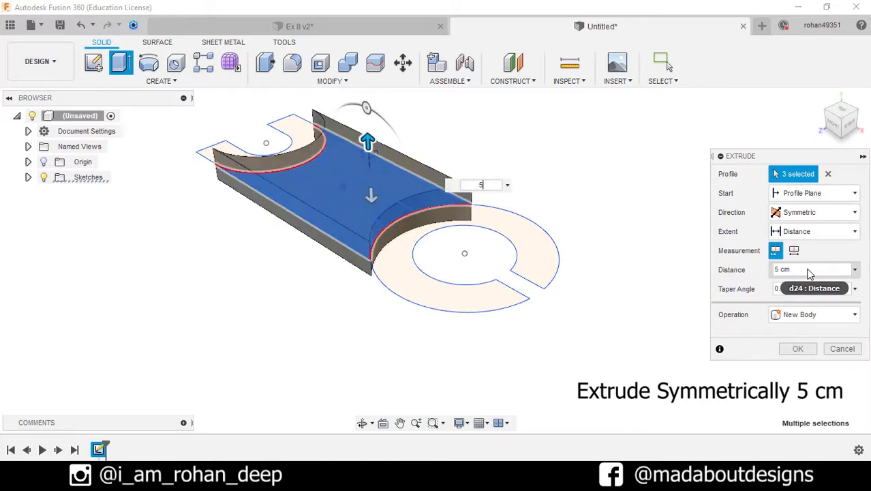
left_click(799, 349)
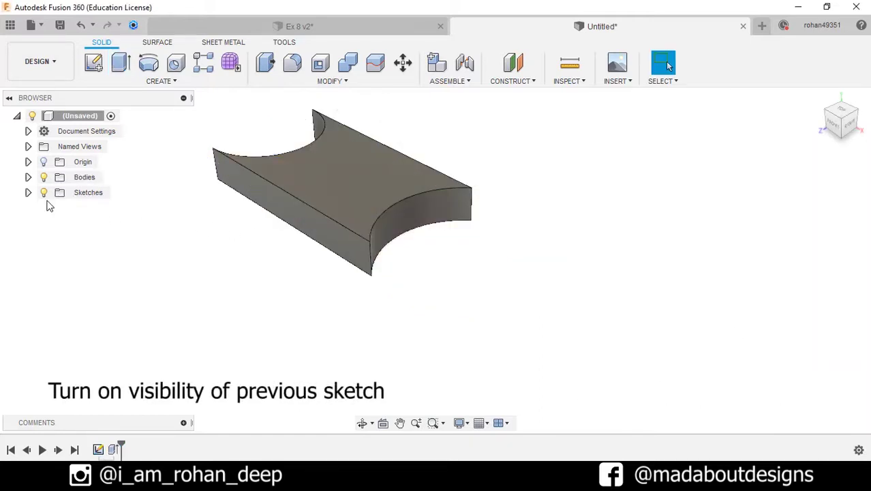
Show Sketch1 again and extrude the U-shaped fork profile symmetrically by 10 cm.
left_click(28, 192)
left_click(55, 207)
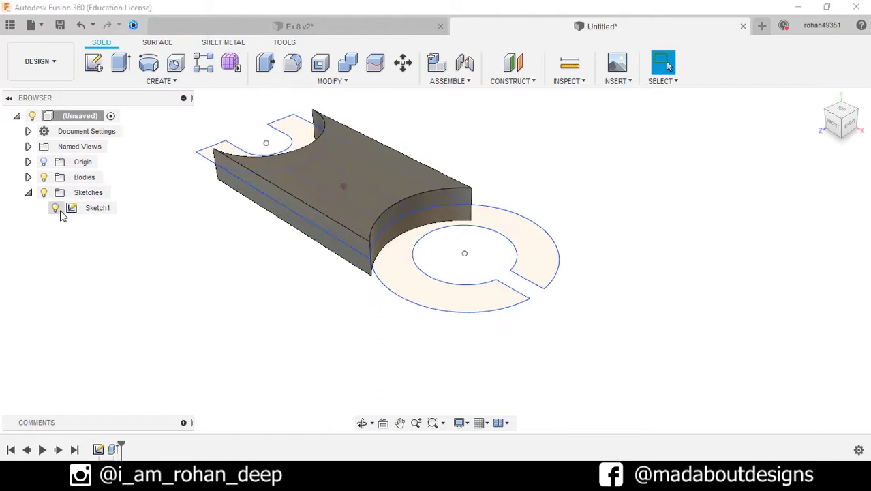
right_click(627, 281)
left_click(617, 235)
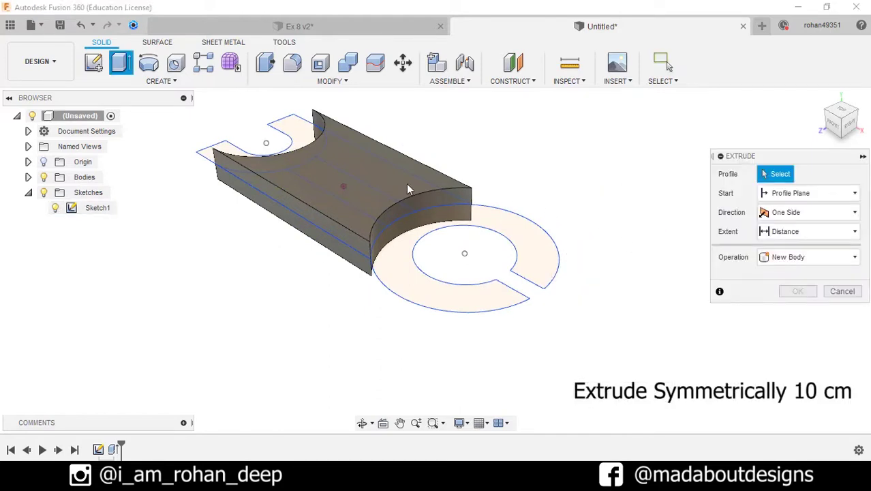
left_click(300, 134)
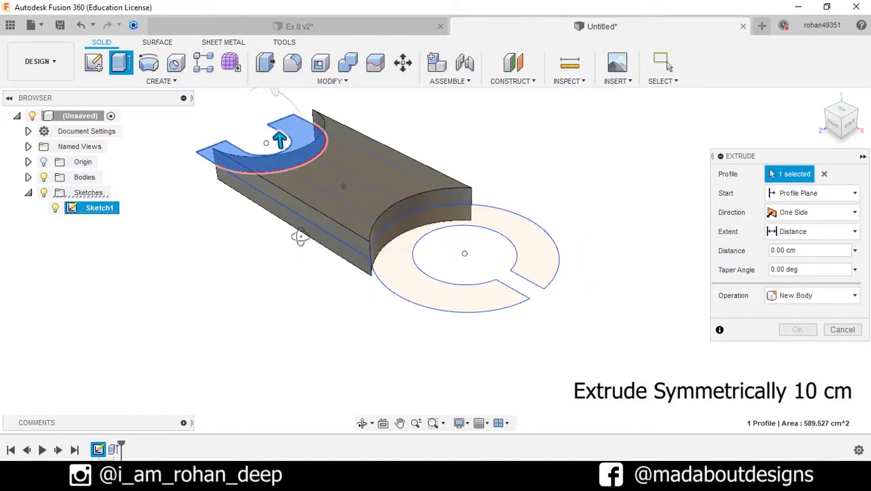
middle_click_drag(296, 238, 330, 235, "shift")
left_click(818, 212)
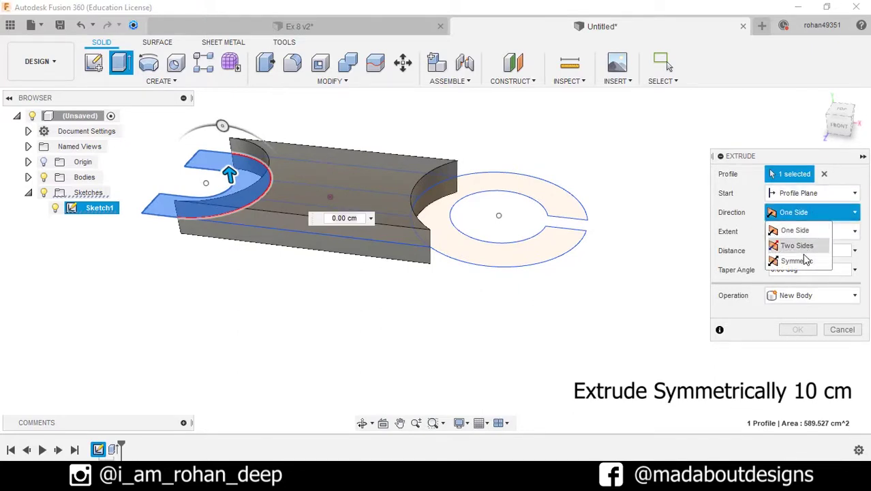
left_click(767, 255)
type("1")
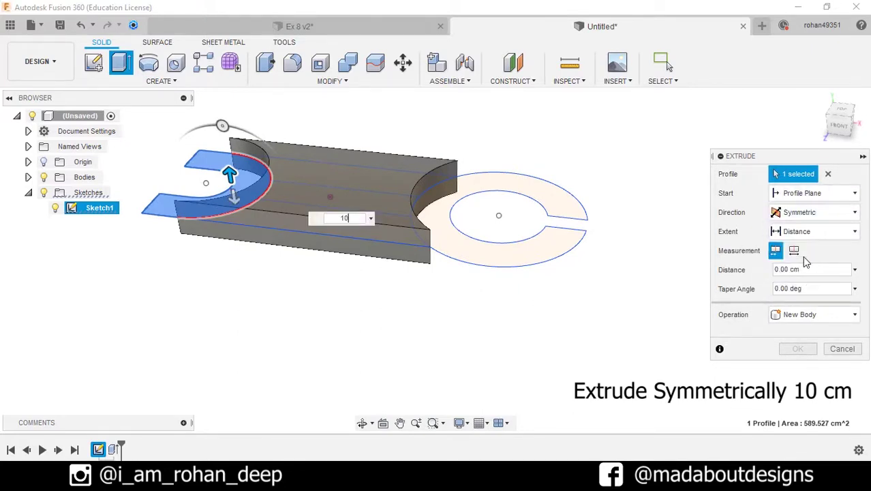
type("0")
left_click(799, 349)
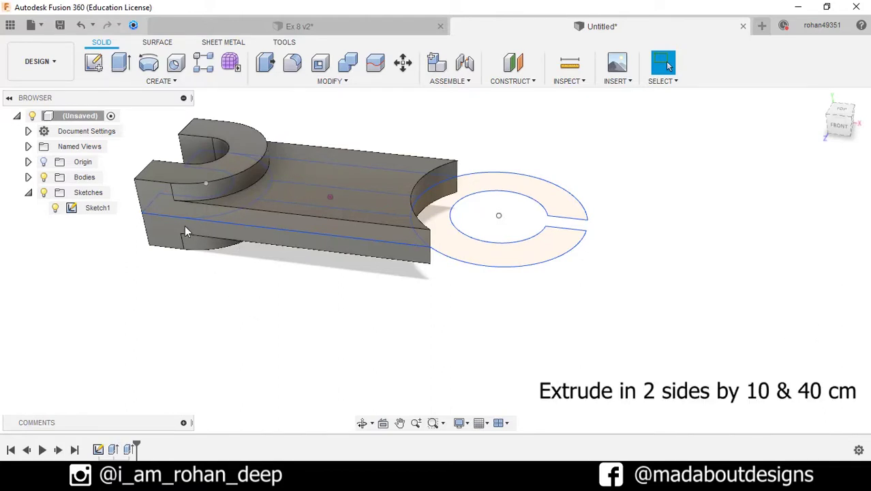
Extrude the split ring profile in two directions, 40 cm upward and 10 cm downward, joined to the arm.
right_click(213, 317)
left_click(217, 274)
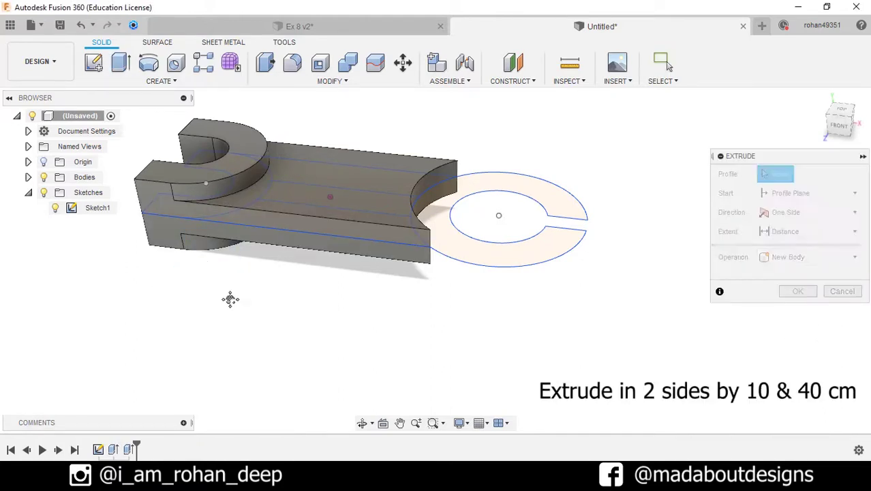
left_click(388, 285)
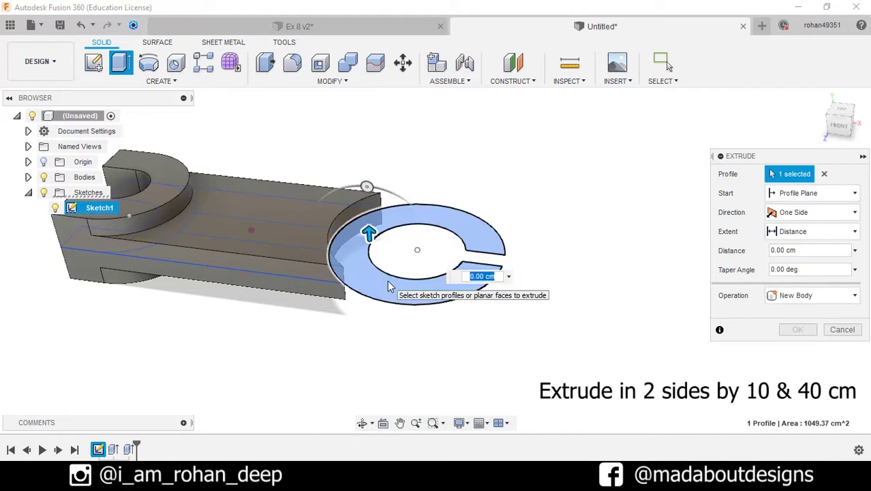
left_click(819, 212)
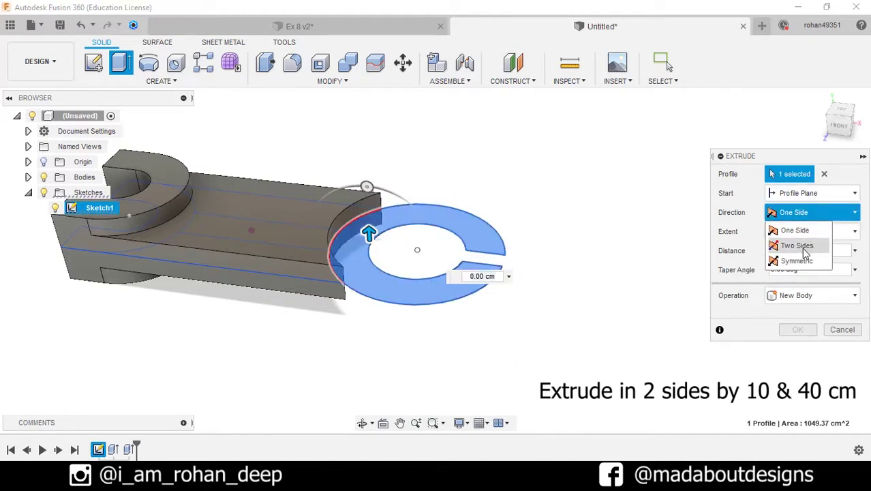
left_click(802, 245)
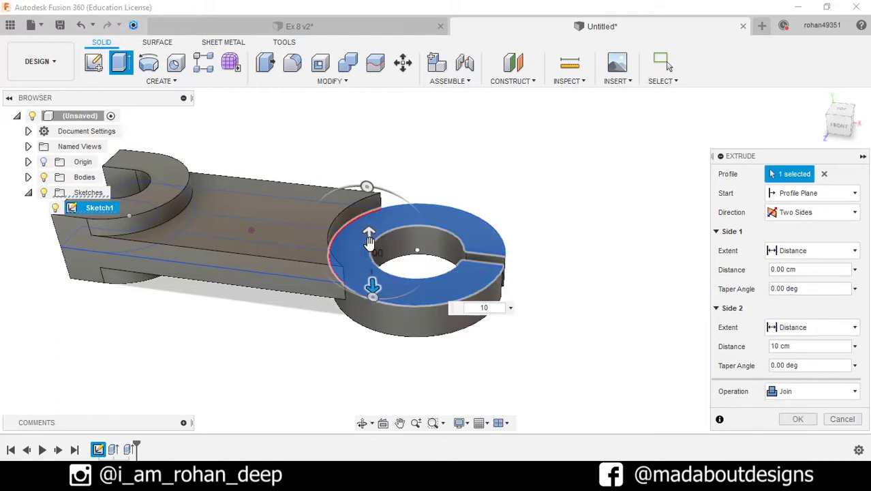
left_click(369, 233)
key("Return")
left_click(797, 419)
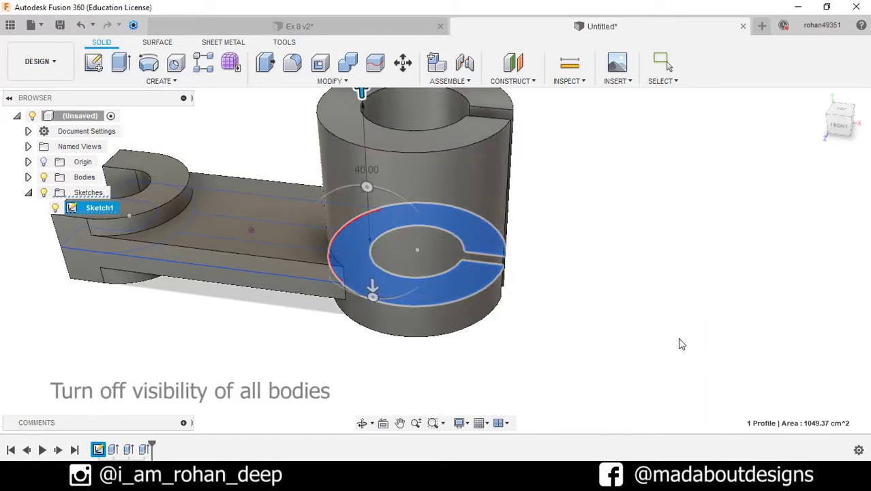
Hide the bodies to select the arm's narrow middle strip profile, show them again, and extrude it 40 cm upward with Join.
middle_click_drag(679, 344, 659, 330, "shift")
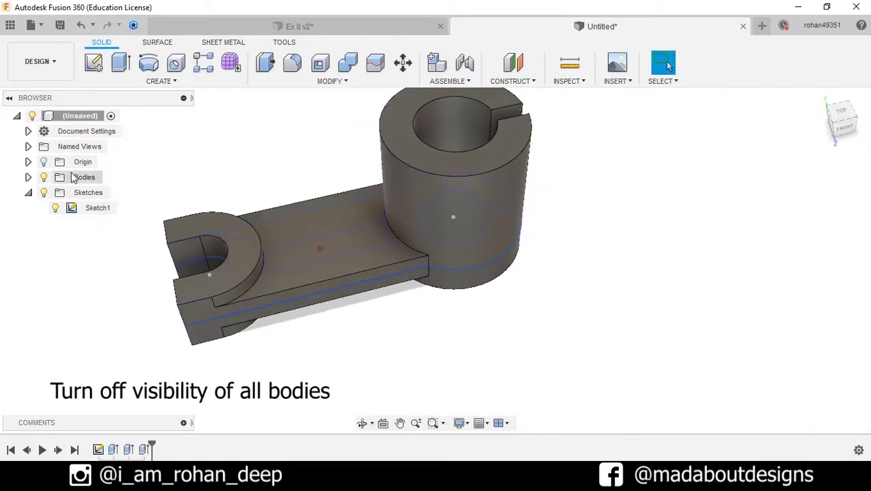
left_click(43, 177)
left_click(119, 64)
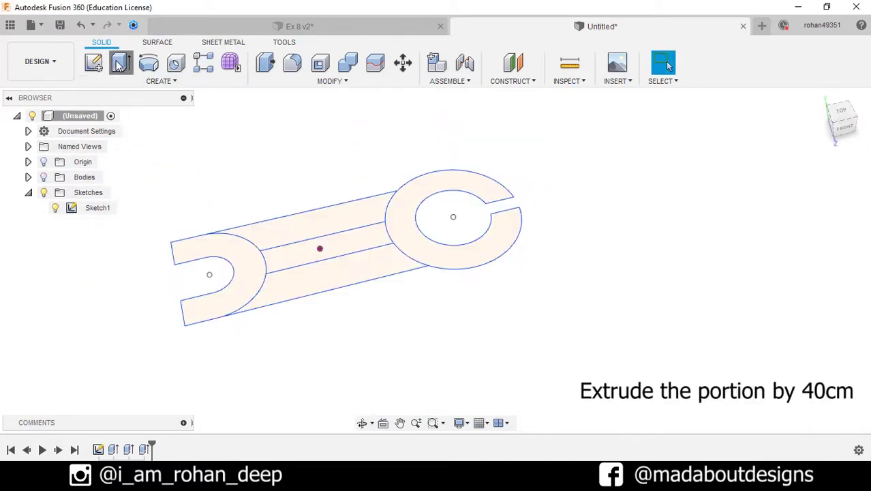
left_click(300, 247)
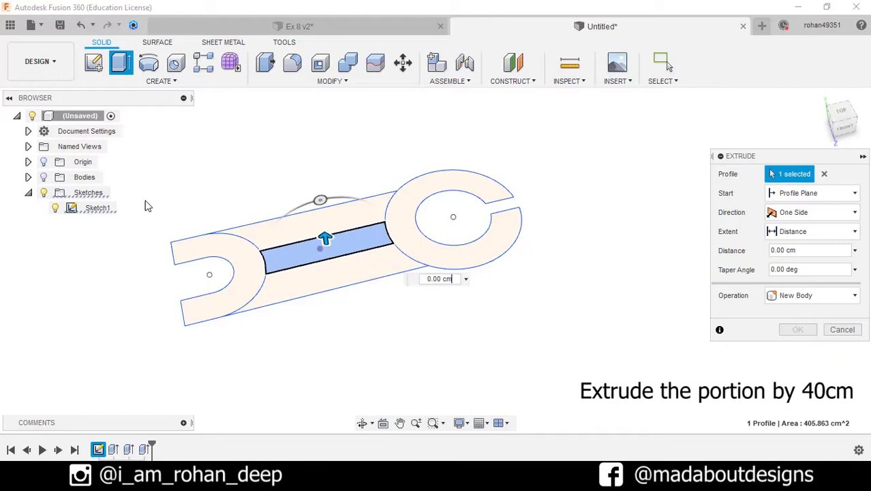
left_click(44, 178)
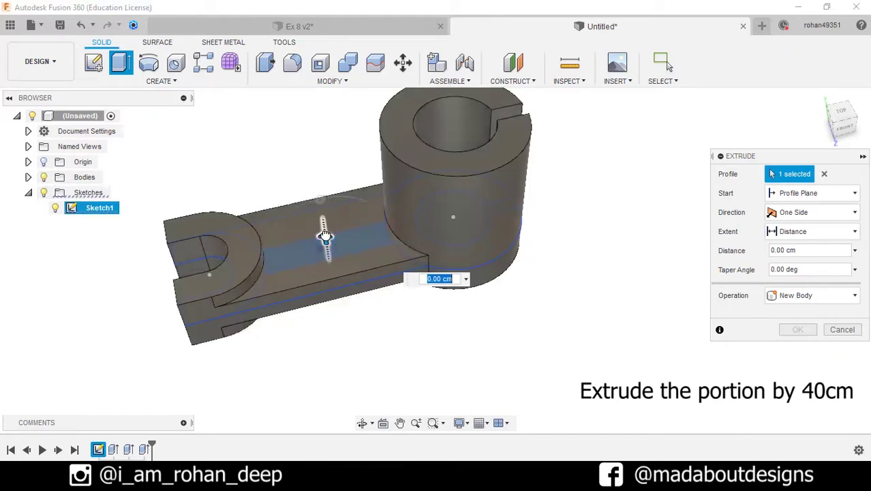
type("40")
key("Return")
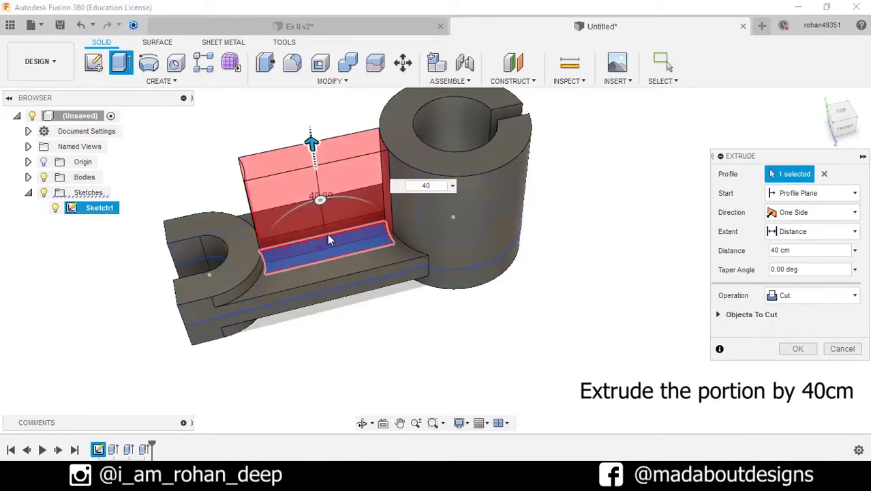
left_click(812, 295)
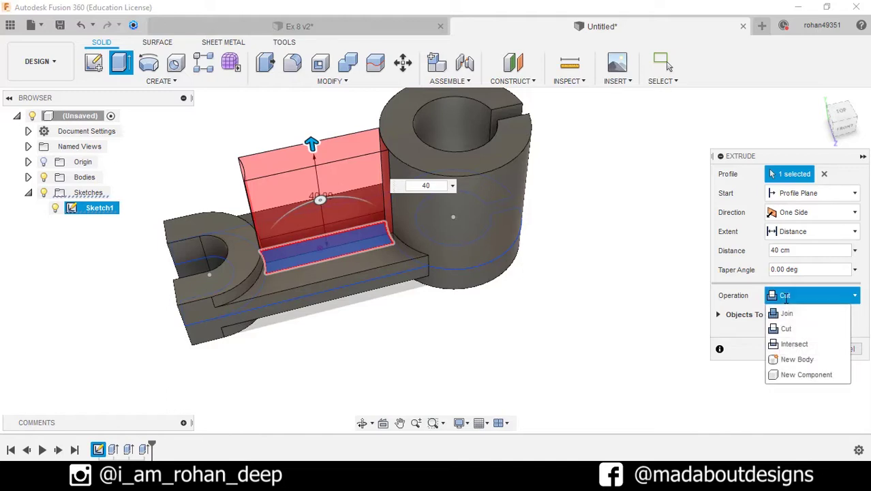
left_click(793, 358)
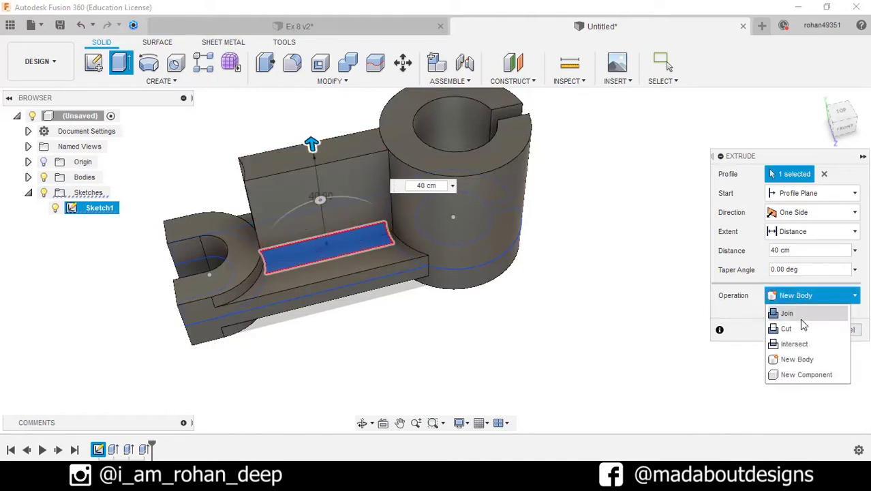
left_click(800, 315)
left_click(797, 330)
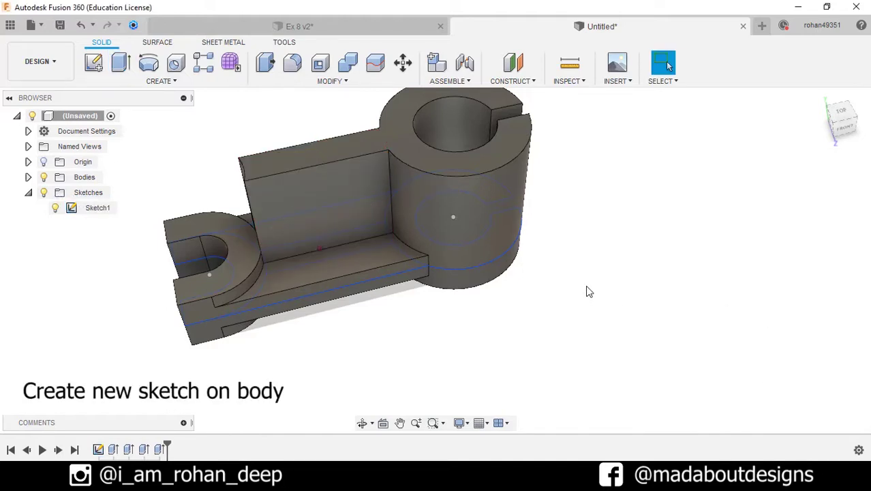
Hide Sketch1 and create a new sketch on the large front face of the upright rib.
middle_click_drag(587, 288, 581, 266, "shift")
left_click(51, 208)
left_click(55, 209)
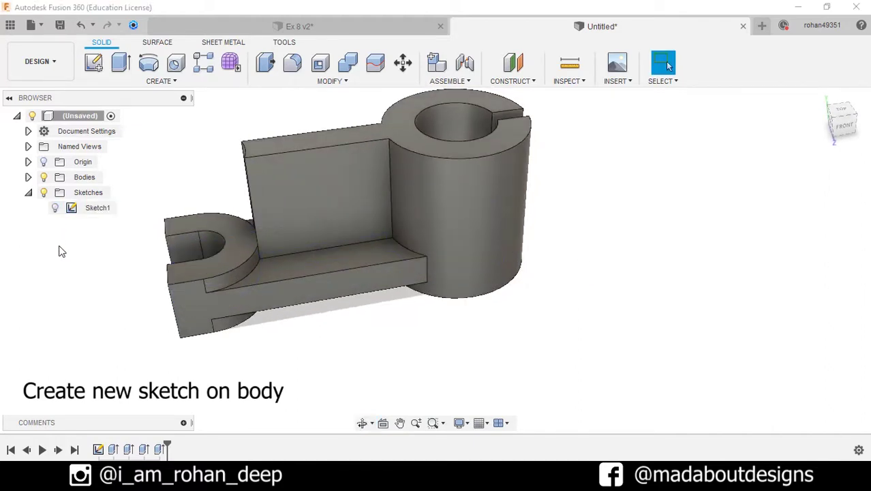
left_click(309, 203)
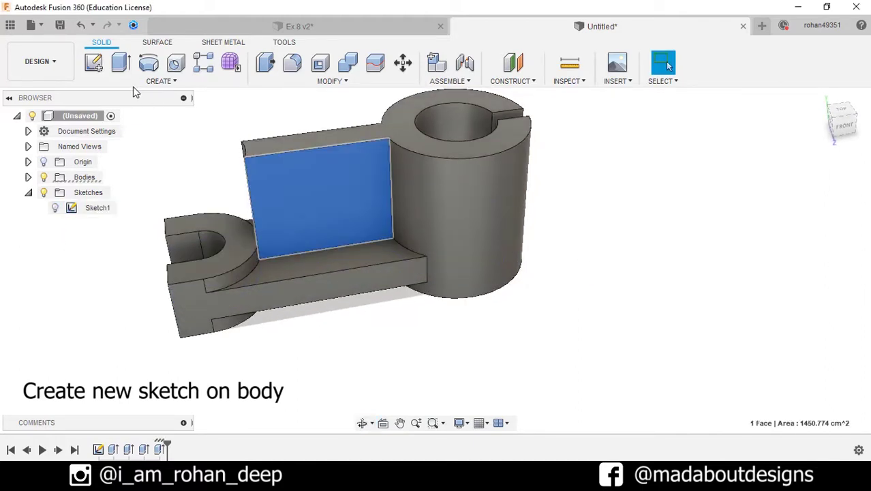
left_click(93, 62)
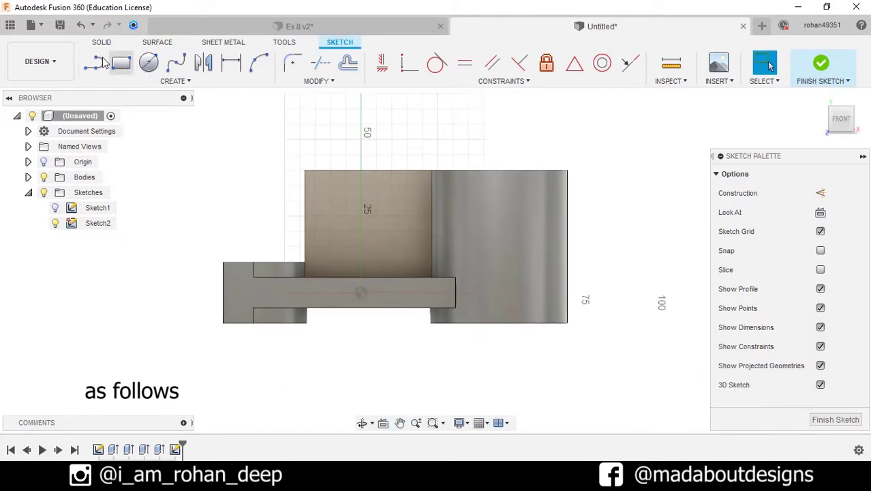
Draw a closed triangle from the rib's top corner at the ring to the fork's top edge and the opposite top corner, and finish the sketch.
left_click(95, 62)
scroll(372, 182, "up", 1)
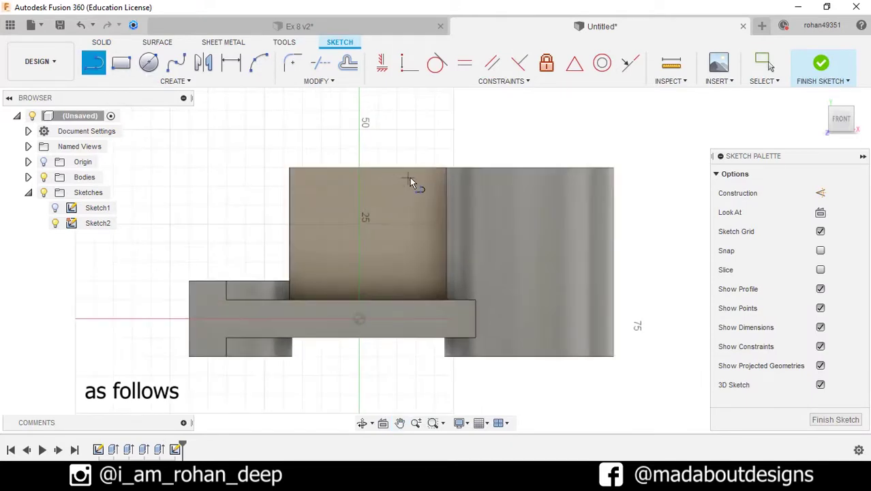
left_click(447, 168)
left_click(291, 281)
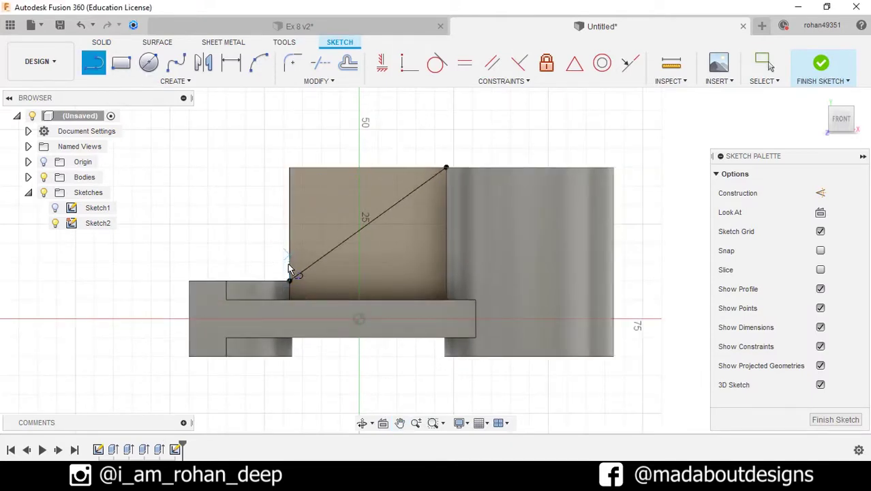
left_click(291, 167)
left_click(446, 168)
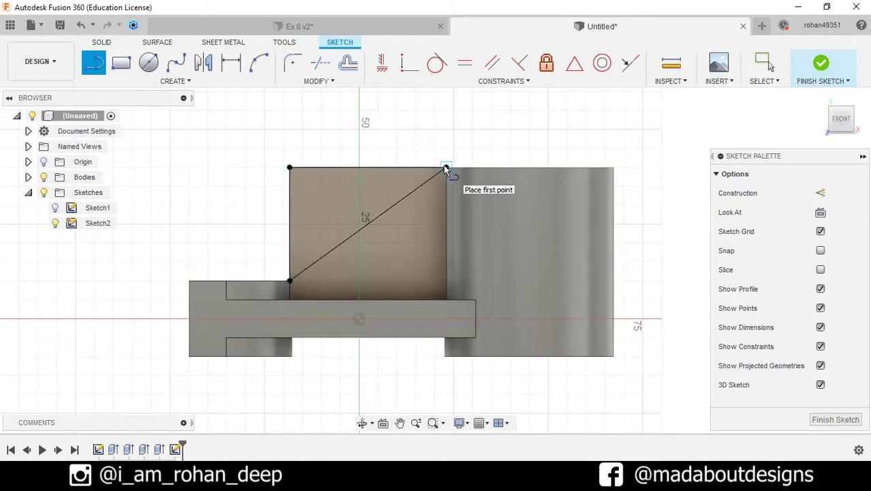
left_click(823, 64)
Cut the triangular profile away from the rib with an extrusion of -45 cm.
middle_click_drag(602, 186, 639, 167, "shift")
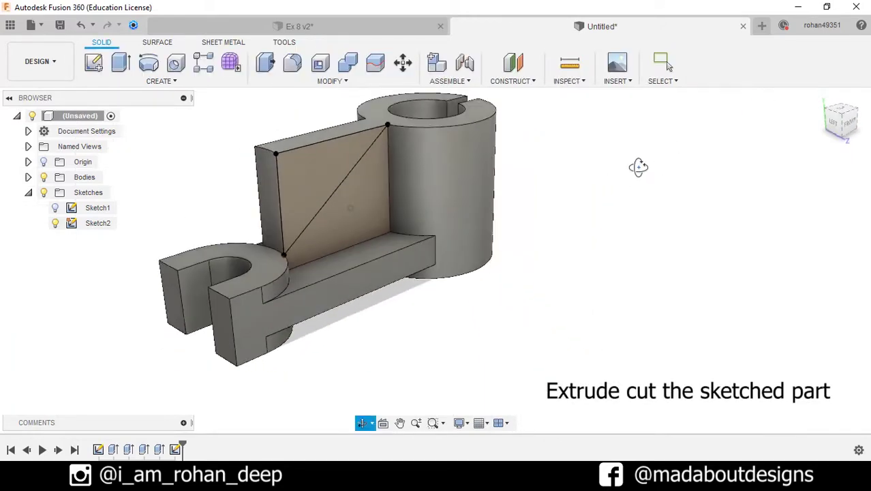
left_click(121, 63)
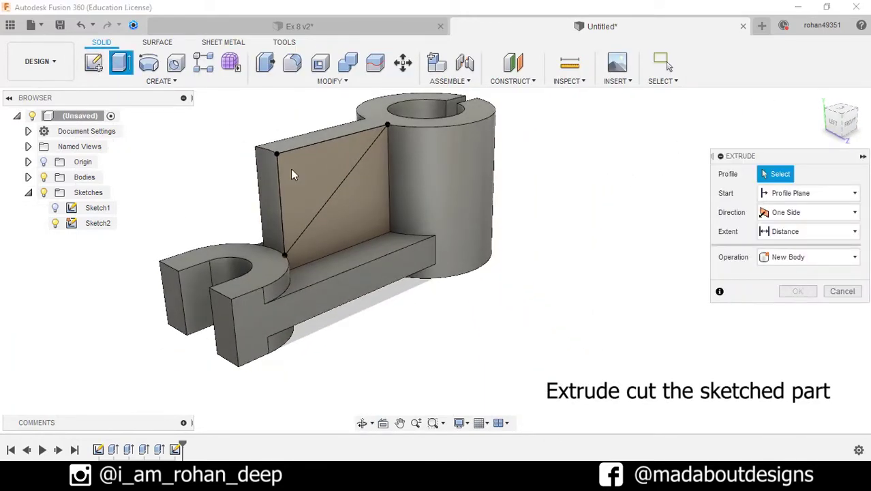
left_click(296, 171)
left_click_drag(347, 190, 259, 154)
middle_click_drag(253, 185, 230, 204, "shift")
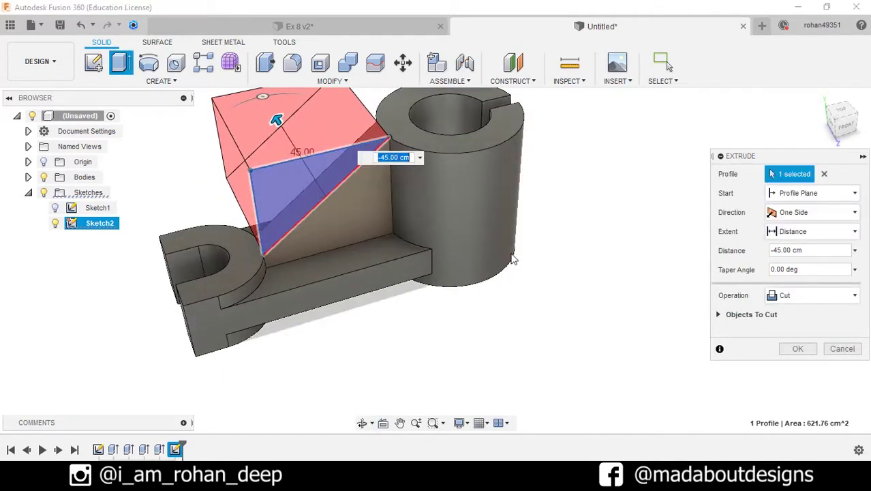
middle_click_drag(506, 258, 522, 237, "shift")
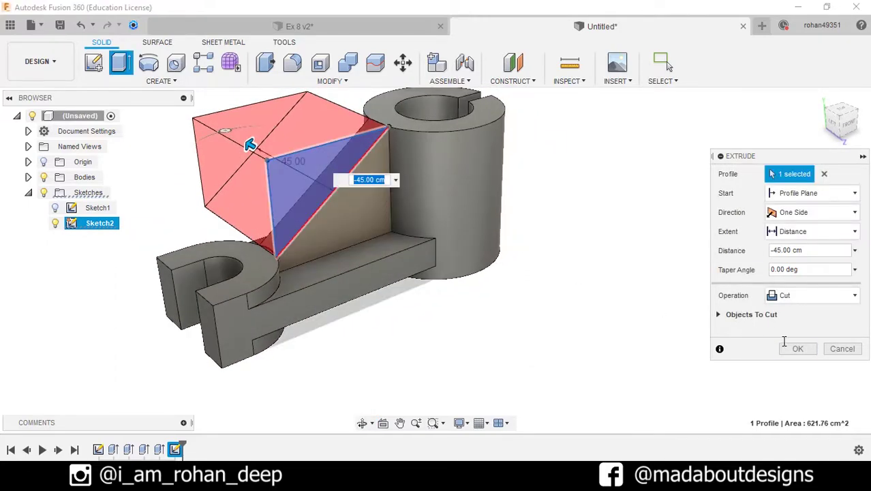
left_click(798, 348)
Create a new sketch on the XY plane, picking the plane from behind the rib's face.
middle_click_drag(654, 315, 527, 290, "shift")
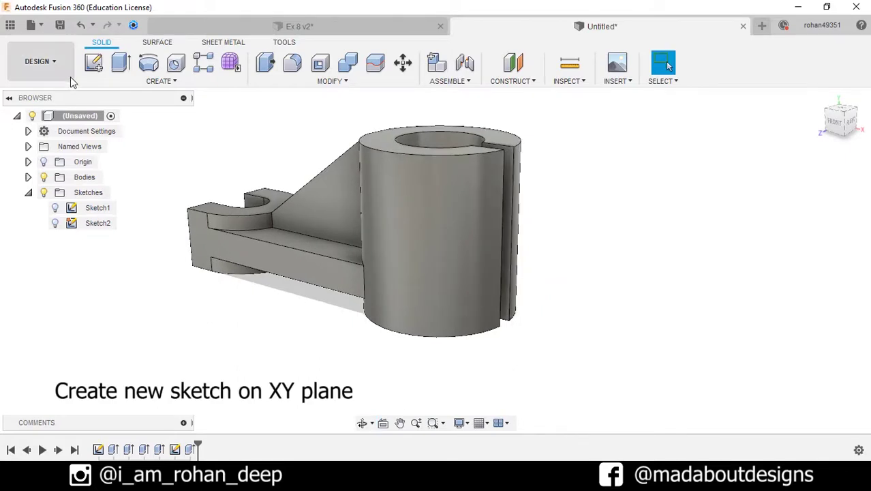
left_click(94, 62)
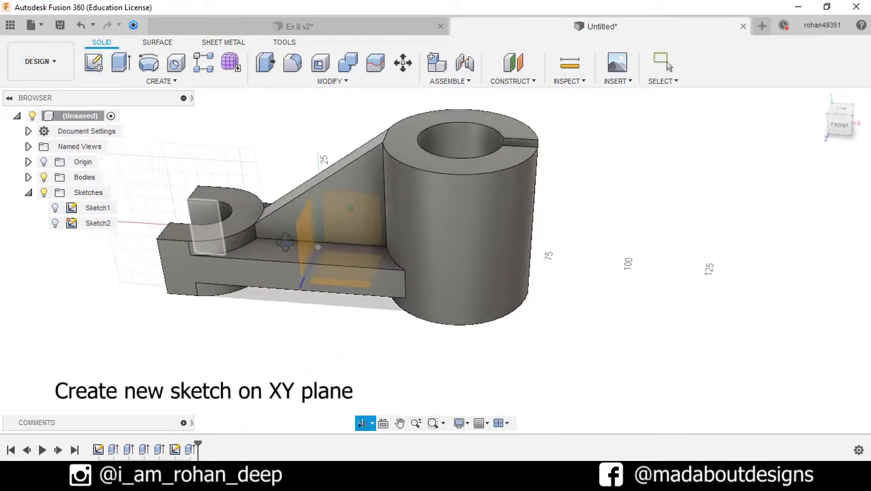
left_click(360, 218)
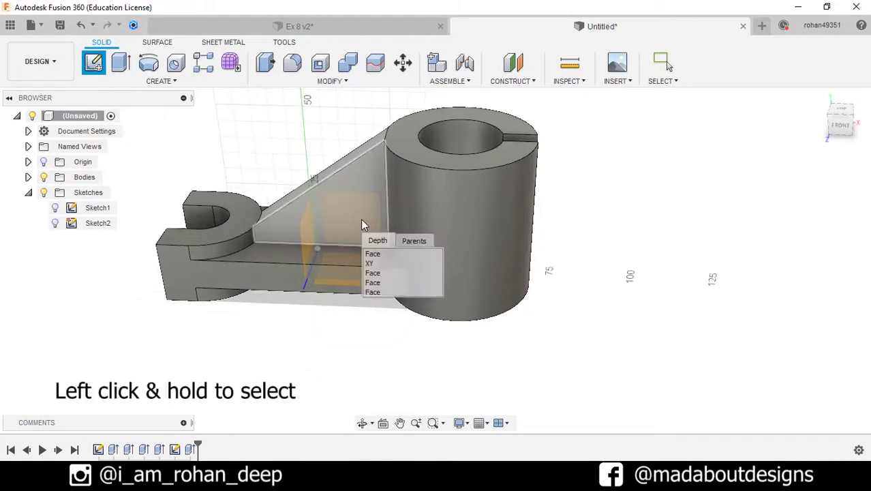
left_click(369, 263)
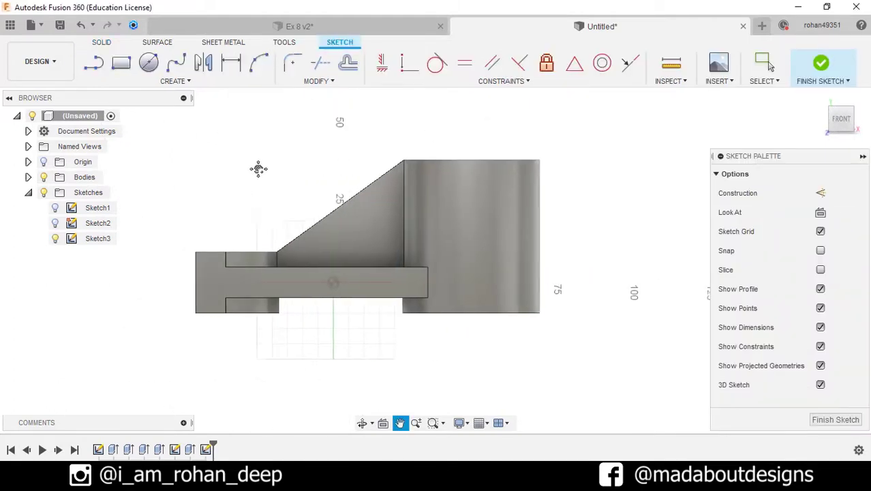
Draw two concentric circles with diameters of 16 cm and 30 cm beside the split ring.
left_click(149, 63)
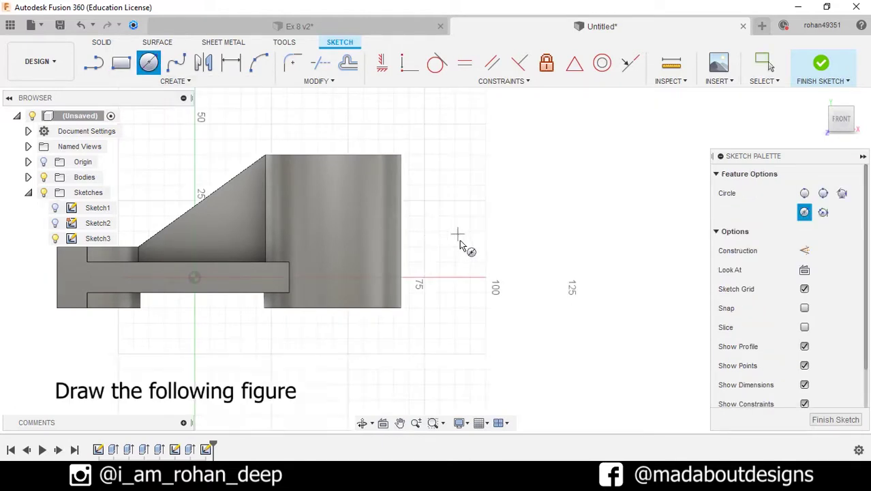
left_click(459, 234)
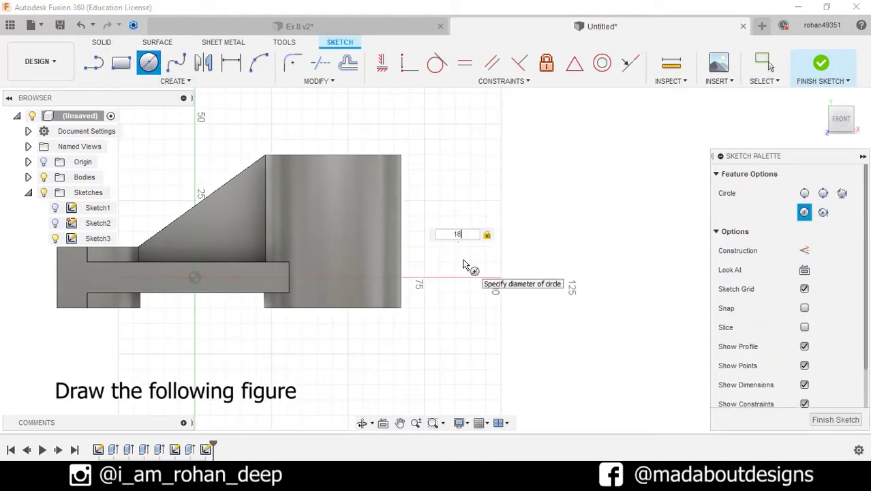
type("16")
key("Return")
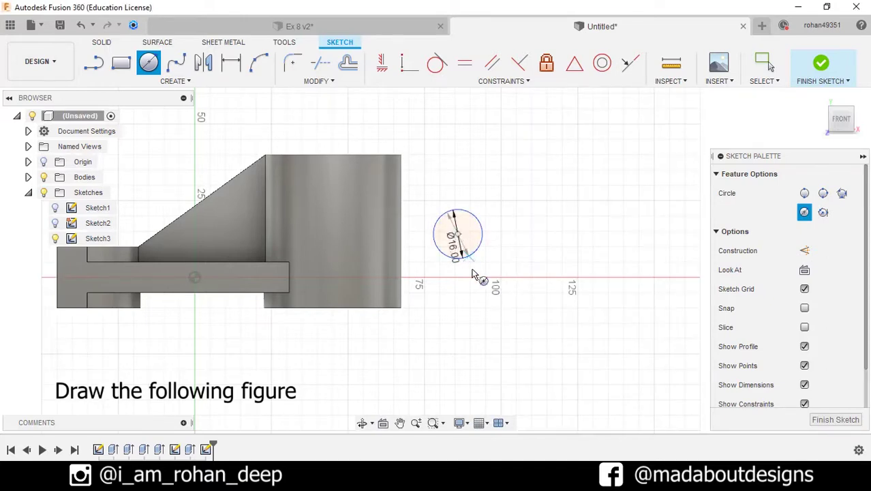
left_click(458, 234)
type("30")
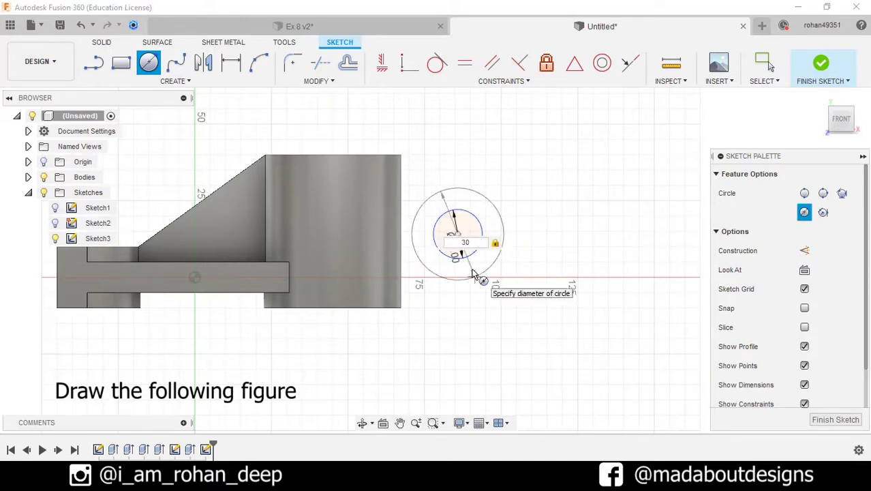
key("Return")
Draw a rectangle 30 cm high from the large circle's top point, extending across into the split ring.
scroll(475, 274, "up", 4)
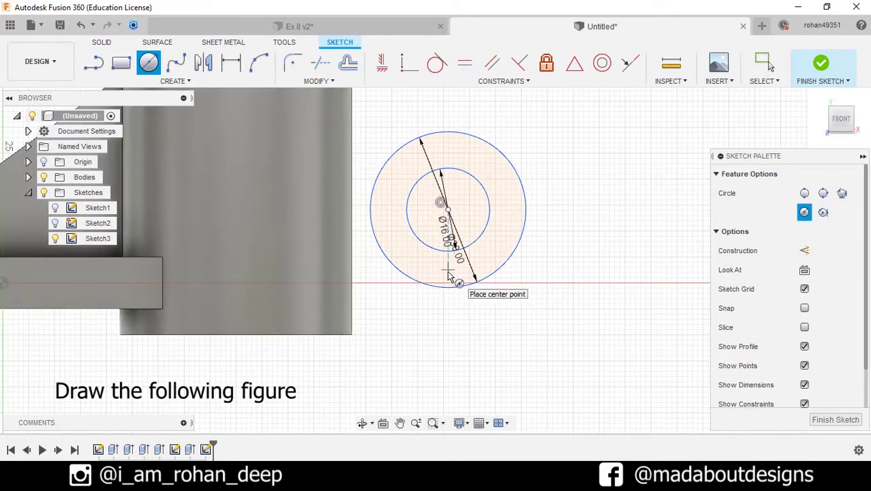
left_click(122, 64)
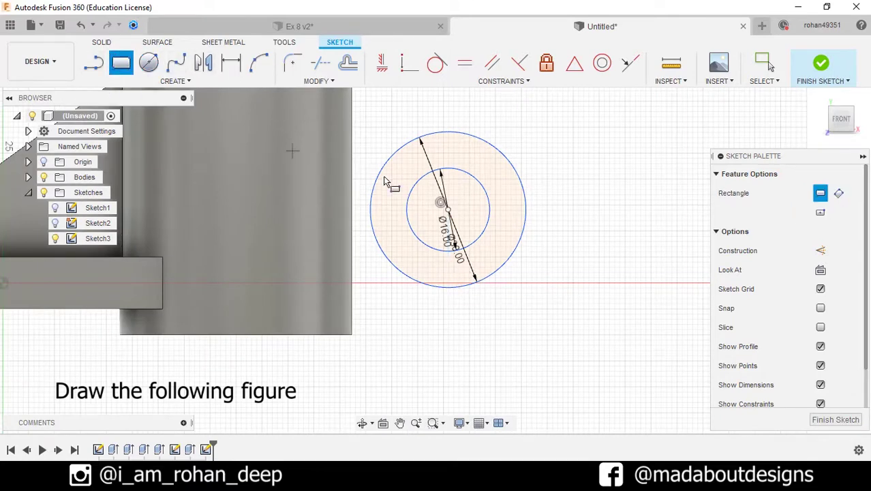
left_click(448, 133)
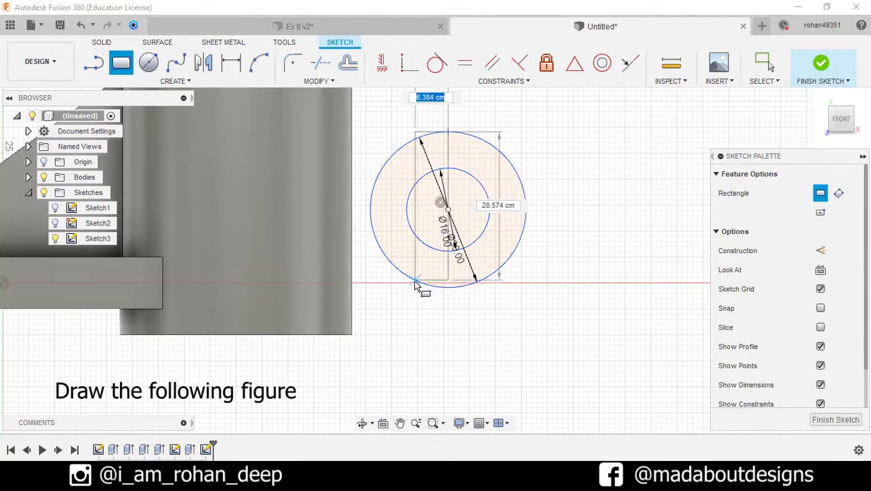
key("Tab")
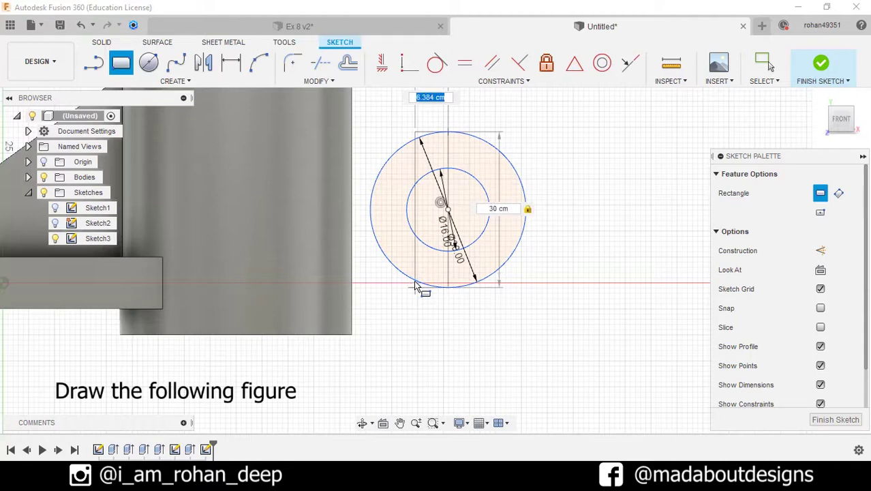
left_click(243, 273)
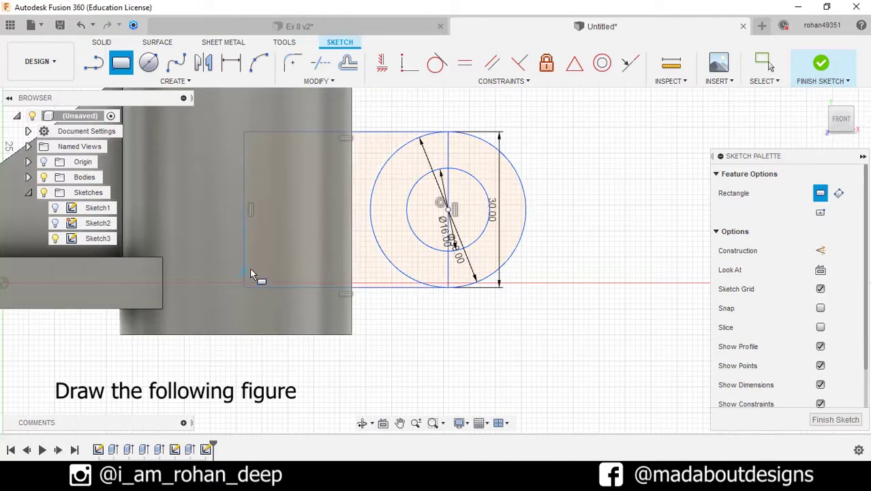
Dimension the horizontal distance from the fork end's bottom corner to the circles' centre as 125 cm.
middle_click_drag(251, 269, 309, 287)
scroll(308, 274, "down", 1)
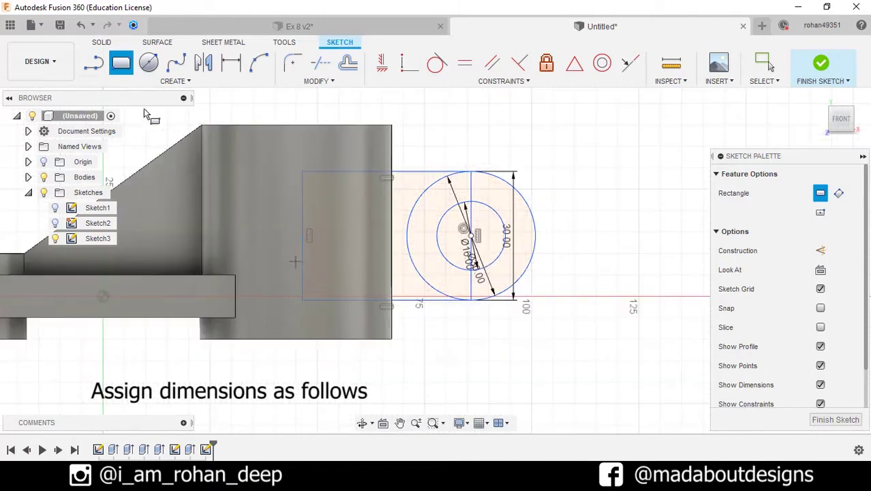
left_click(175, 82)
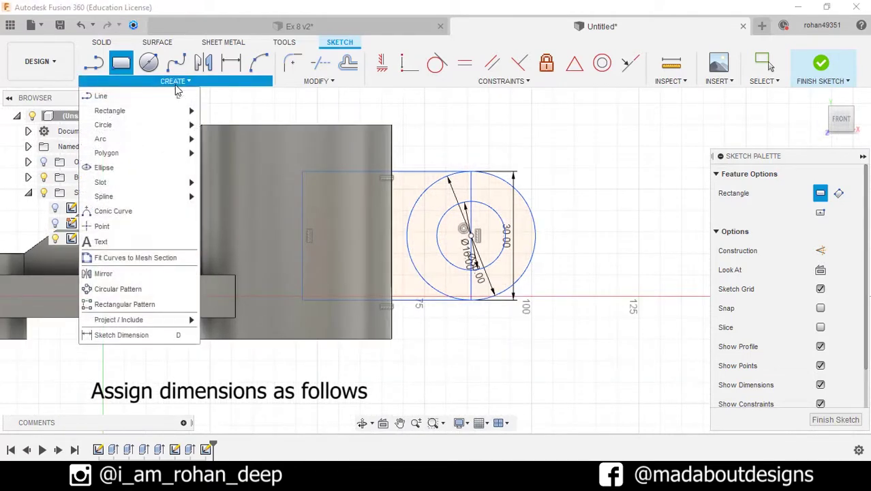
left_click(122, 335)
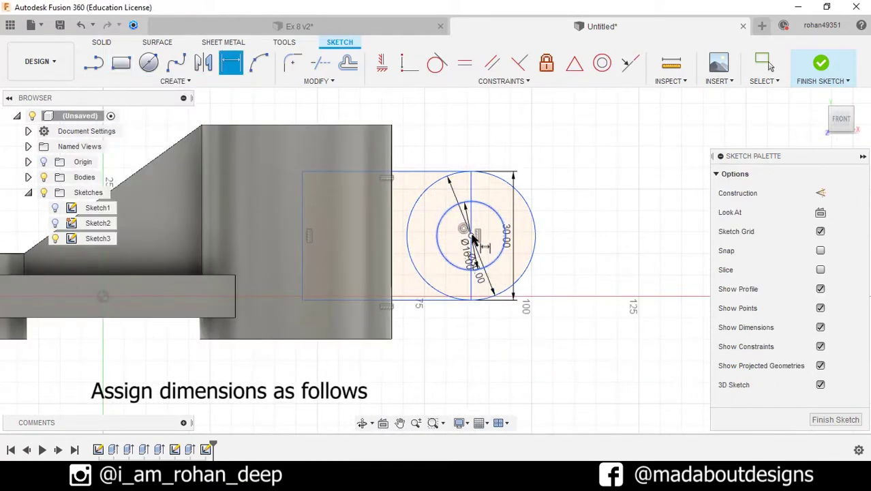
left_click(472, 235)
scroll(420, 269, "down", 1)
middle_click_drag(420, 271, 502, 265)
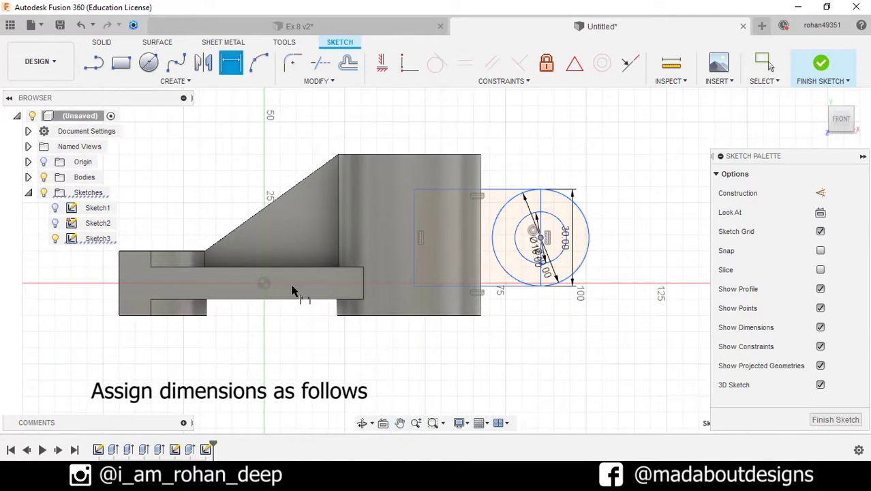
left_click(119, 316)
left_click(287, 362)
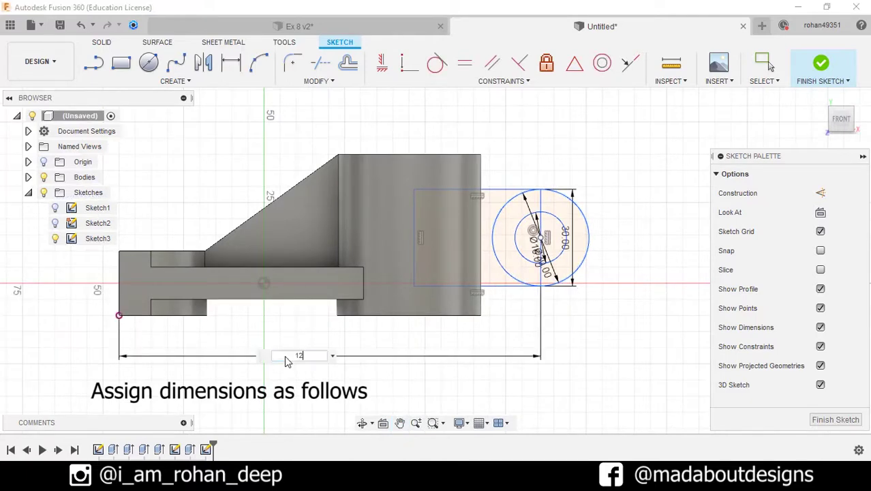
type("125")
key("Return")
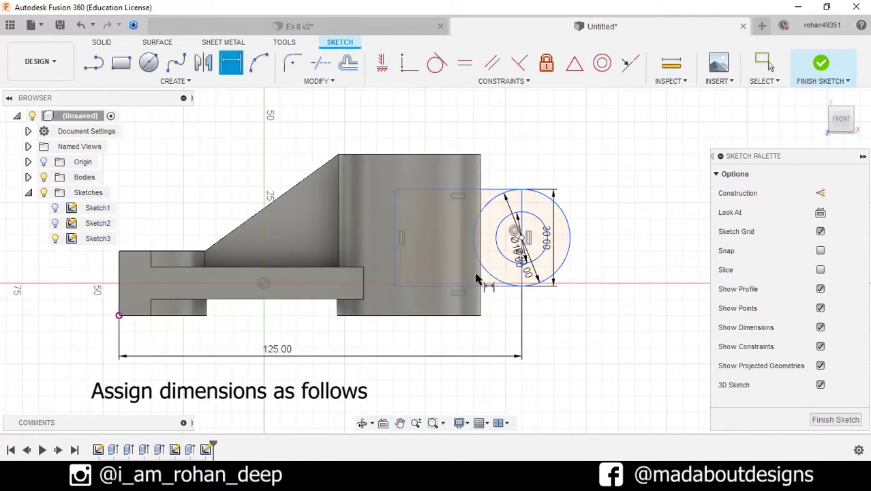
Dimension the circles' centre at a height of 25 cm above the ring's bottom corner.
scroll(539, 259, "up", 3)
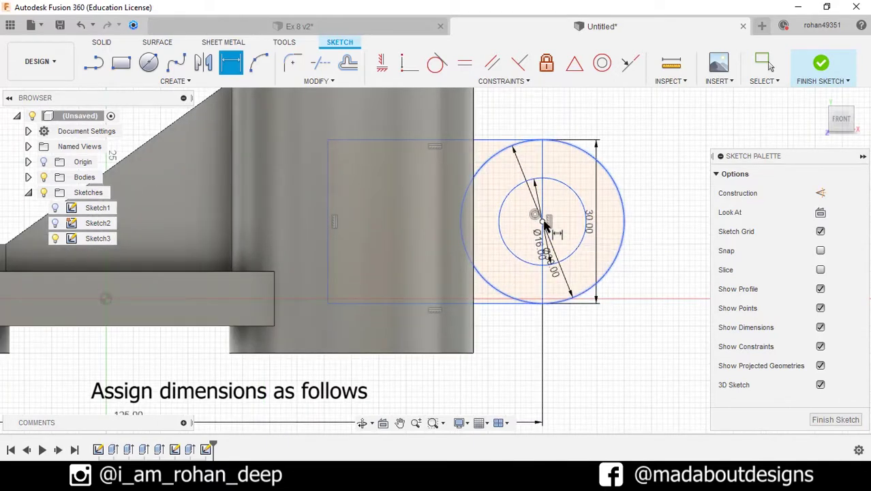
left_click(544, 222)
left_click(474, 353)
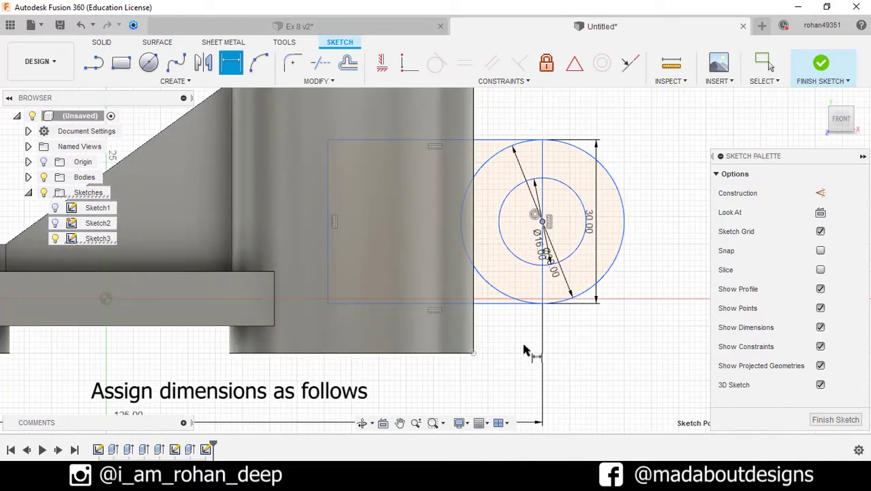
left_click(651, 300)
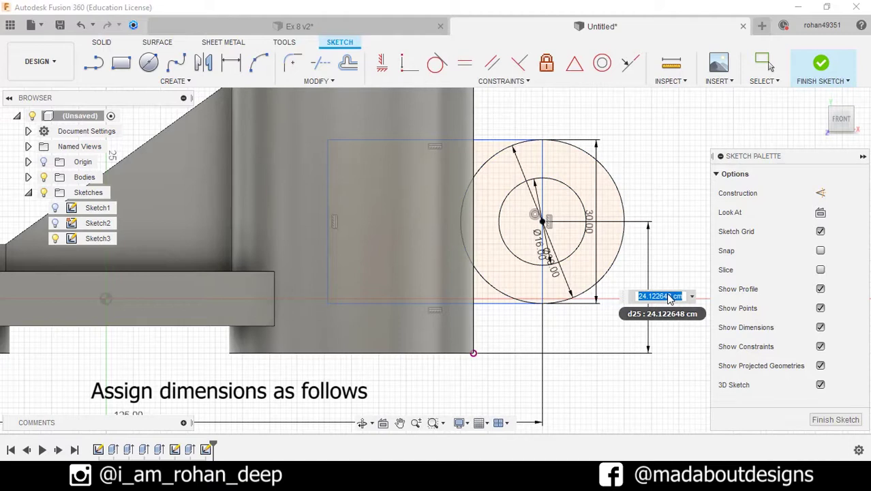
type("25")
key("Return")
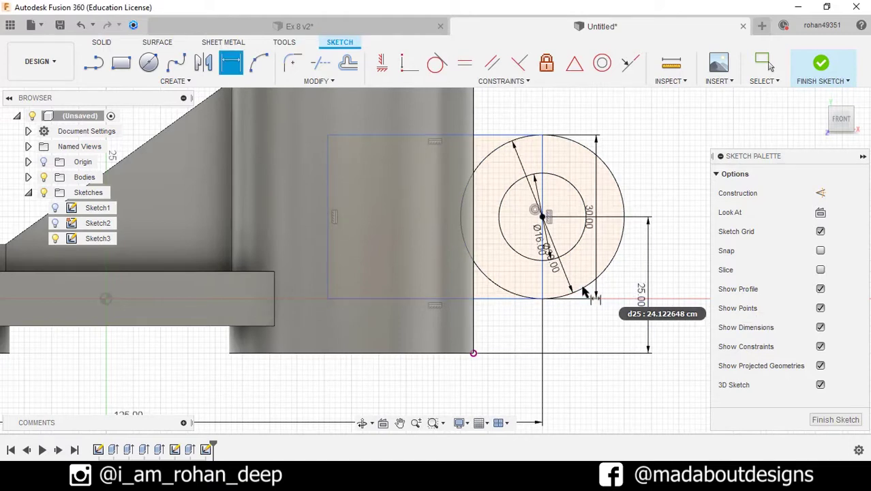
Trim away the half of the large circle lying inside the rectangle and finish the sketch.
middle_click_drag(583, 288, 513, 313)
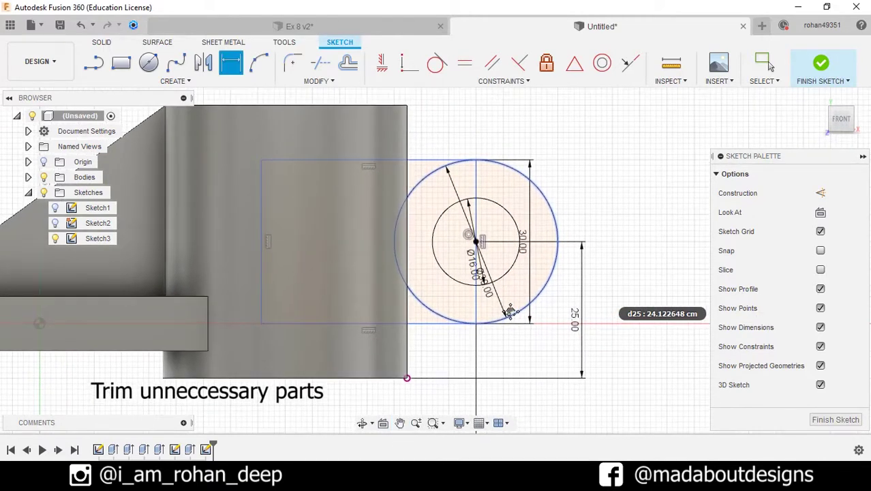
left_click(327, 82)
left_click(326, 111)
scroll(492, 247, "up", 3)
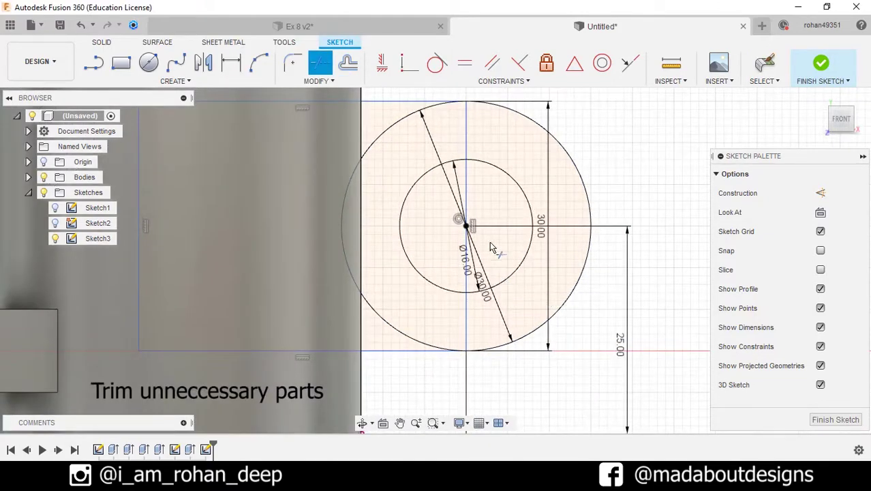
left_click(386, 134)
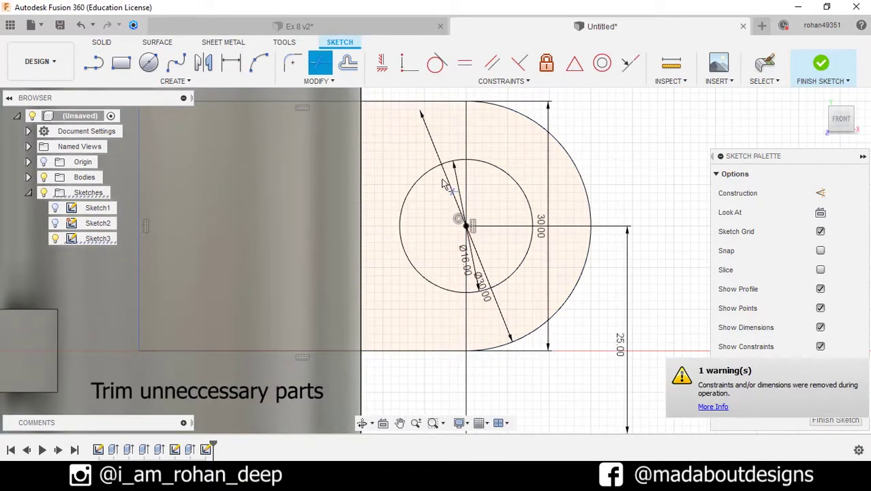
scroll(444, 184, "down", 3)
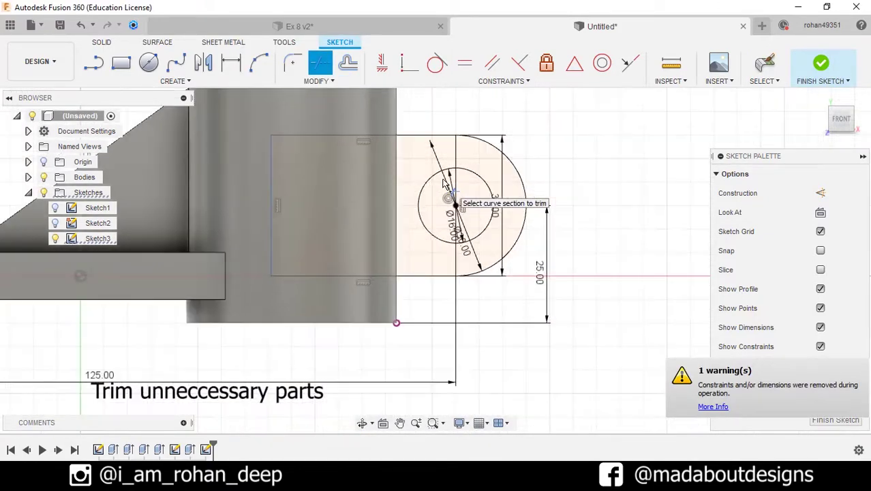
left_click(818, 67)
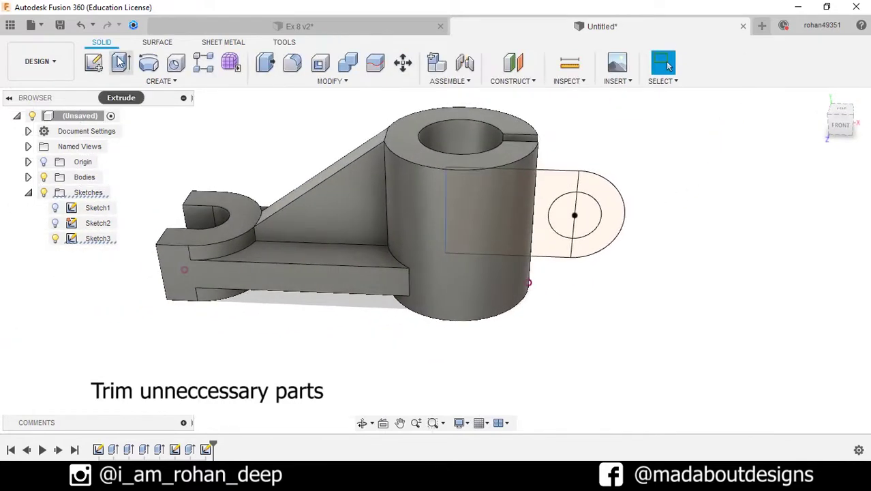
Start extruding the rectangular and half-round lug profiles without the hole, using From Object with the slit's front side face as start.
left_click(120, 63)
middle_click_drag(191, 146, 126, 146, "shift")
left_click(469, 264)
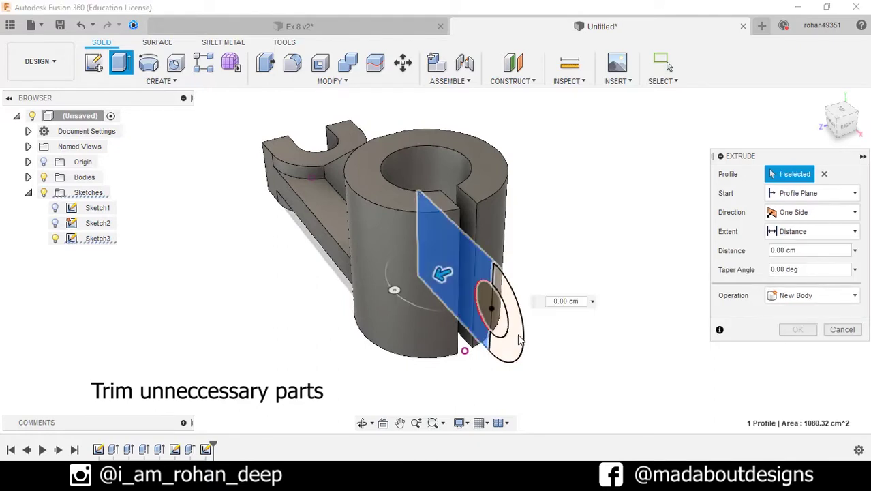
left_click(510, 341)
middle_click_drag(510, 341, 287, 293, "shift")
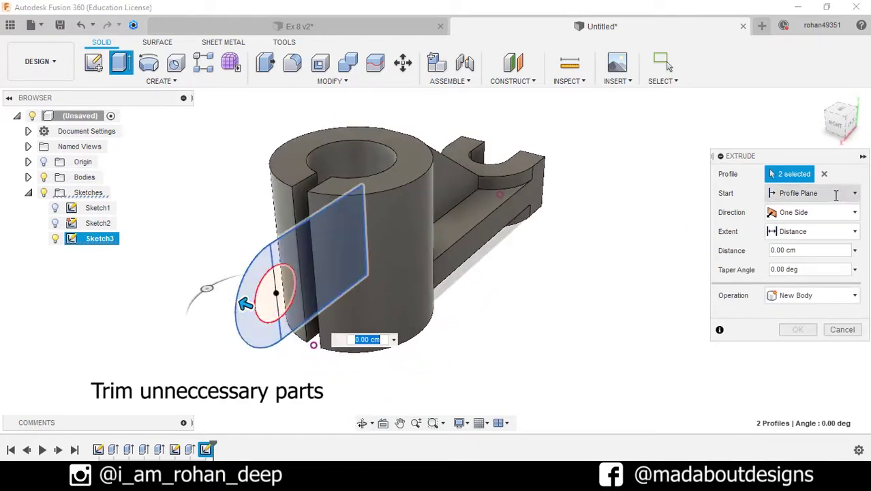
left_click(837, 209)
left_click(831, 193)
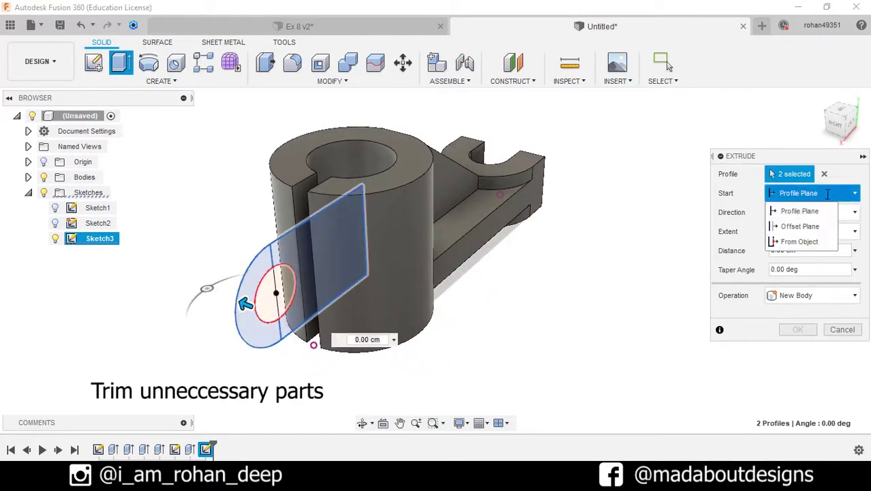
left_click(792, 248)
scroll(286, 207, "up", 3)
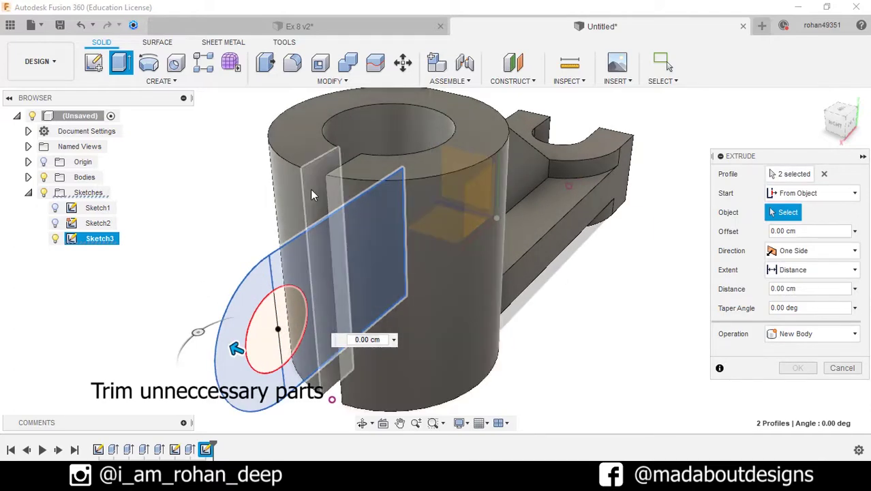
scroll(270, 197, "down", 1)
middle_click_drag(269, 198, 265, 229, "shift")
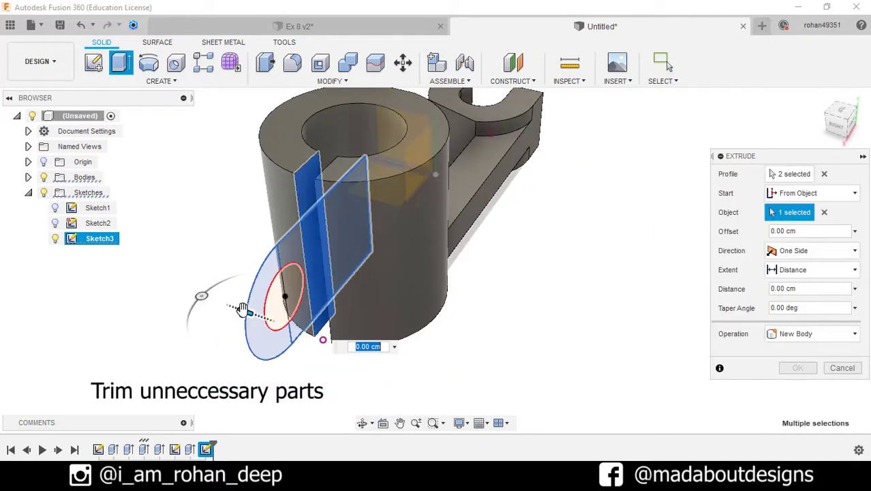
Set the lug extrusion's distance to 10 cm and create it as a new body.
type("10")
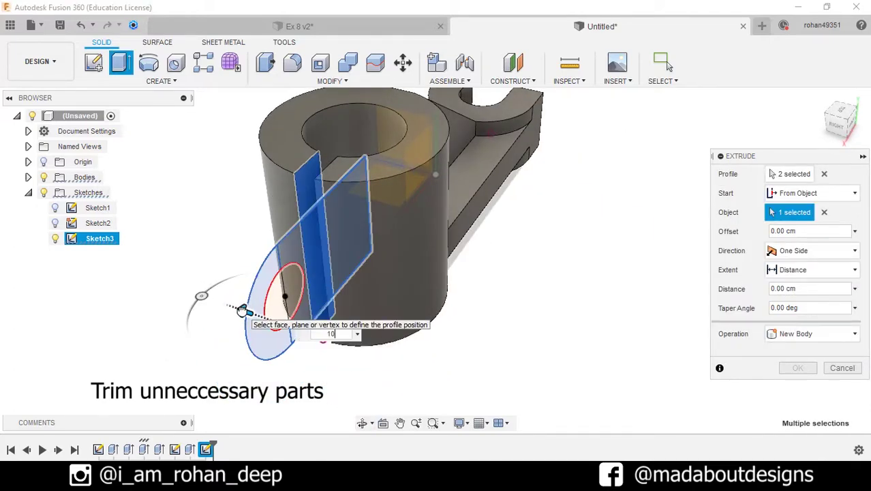
left_click(816, 333)
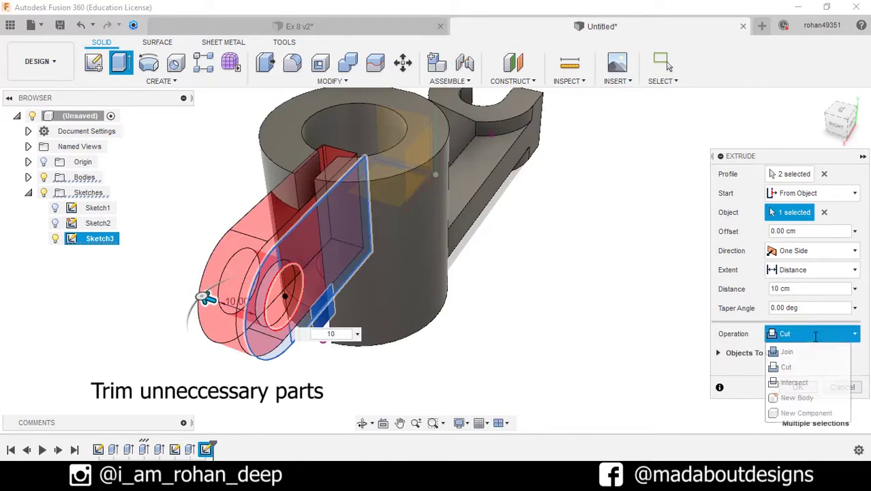
left_click(795, 398)
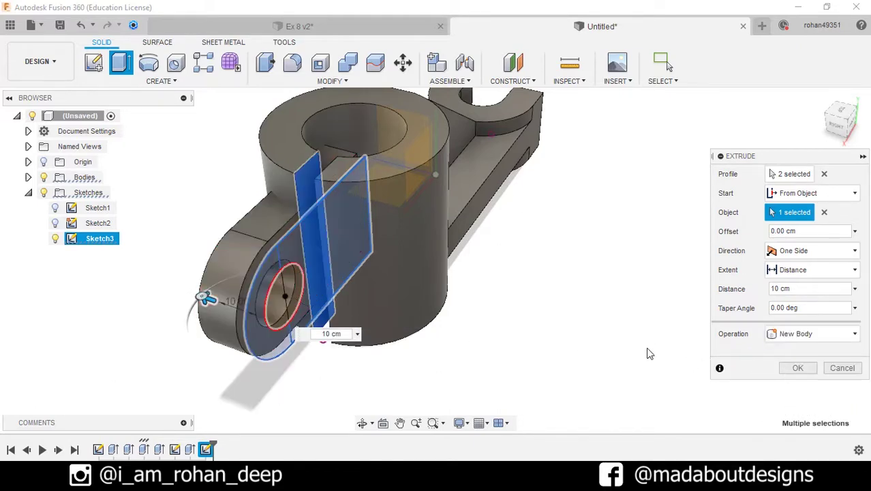
middle_click_drag(633, 349, 738, 344, "shift")
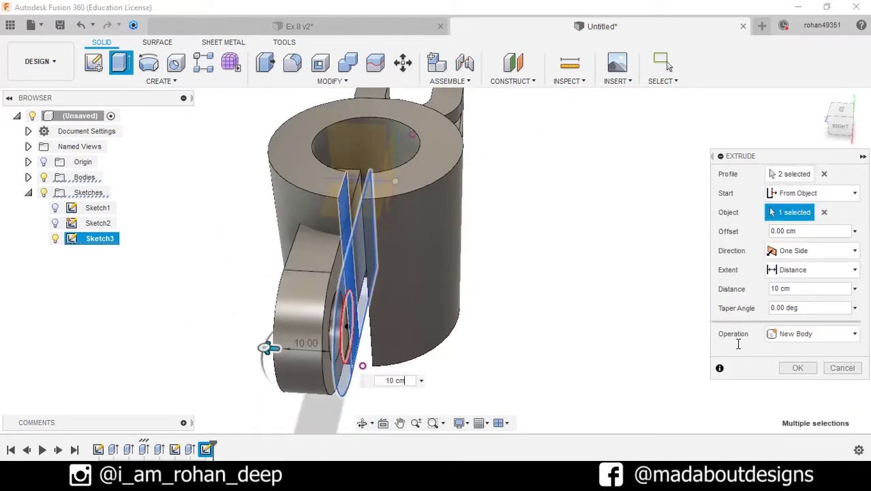
left_click(795, 368)
Combine with the Cut operation, using the lug as target and the lever body as tool, with Keep Tools enabled.
middle_click_drag(645, 336, 603, 341, "shift")
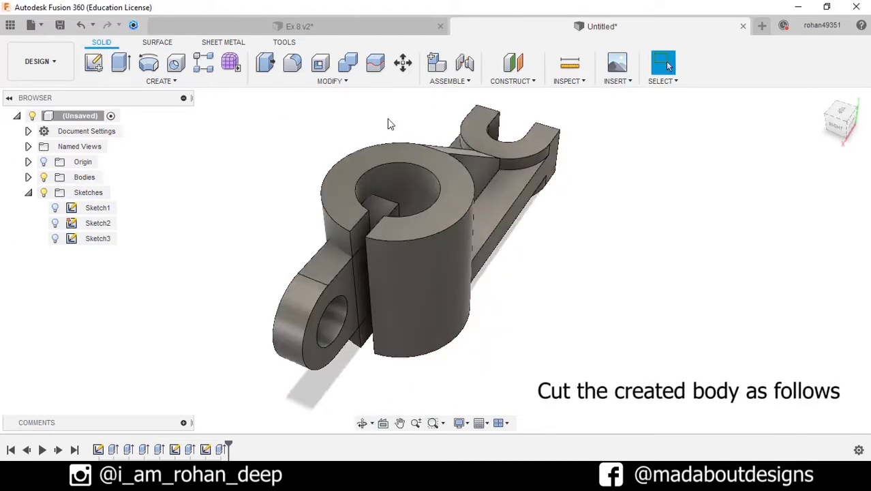
left_click(347, 68)
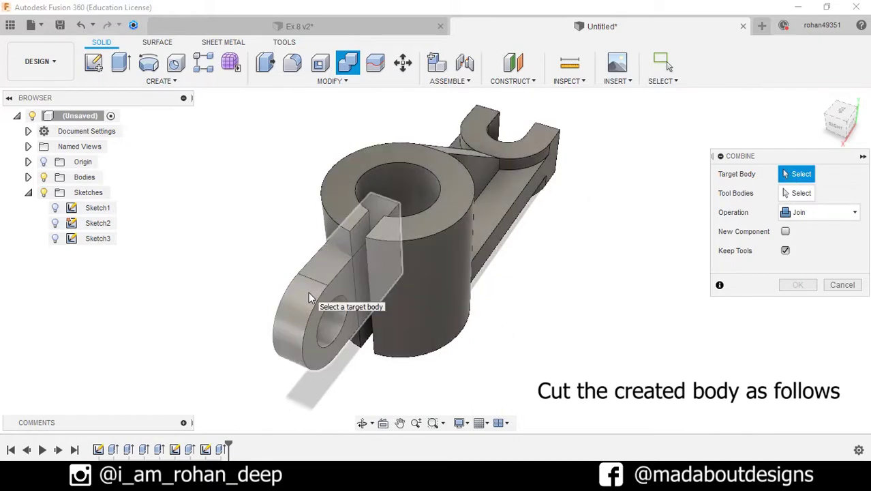
left_click(308, 292)
left_click(446, 251)
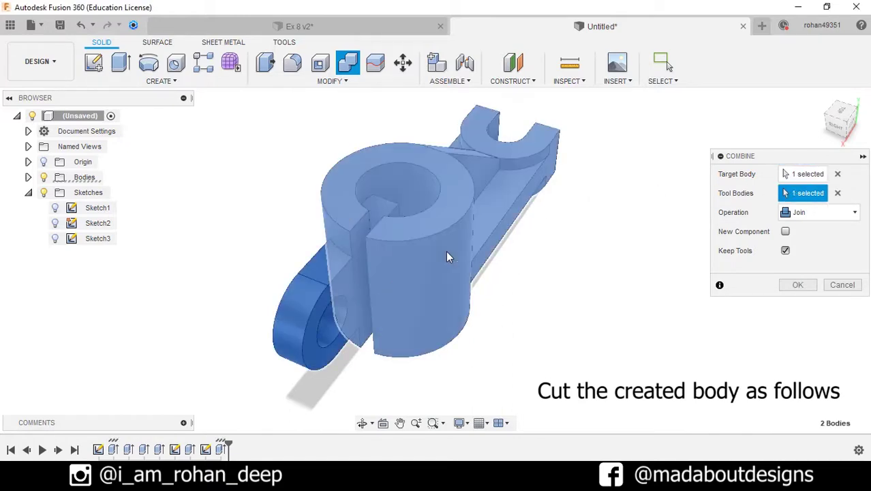
left_click(845, 213)
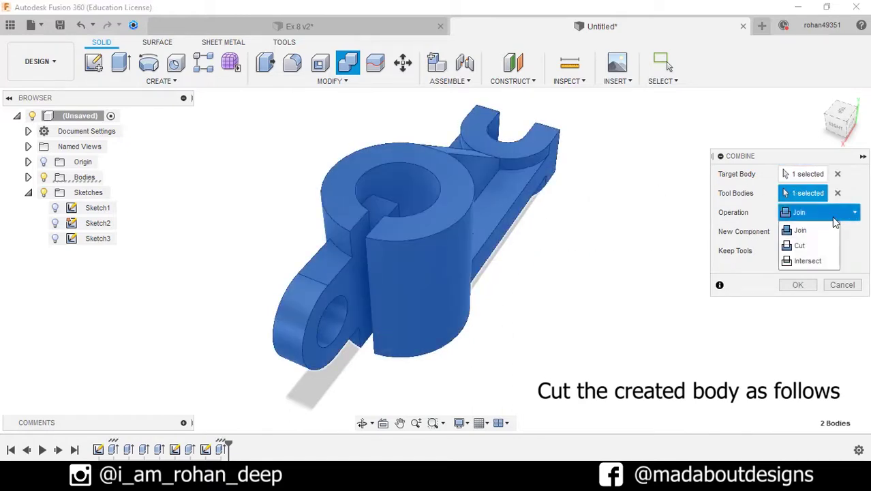
left_click(797, 242)
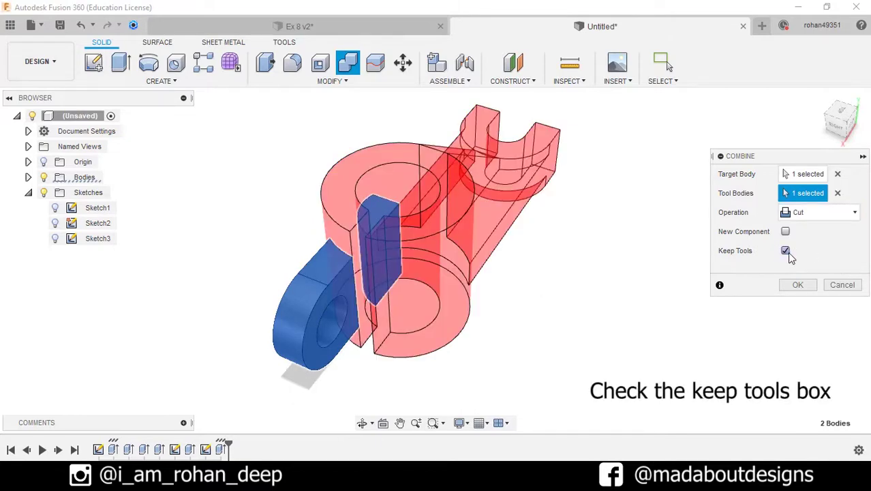
left_click(799, 285)
mouse_move(621, 287)
middle_mouse_down("shift")
mouse_move(641, 284)
mouse_move(696, 306)
mouse_move(620, 283)
middle_mouse_up("shift")
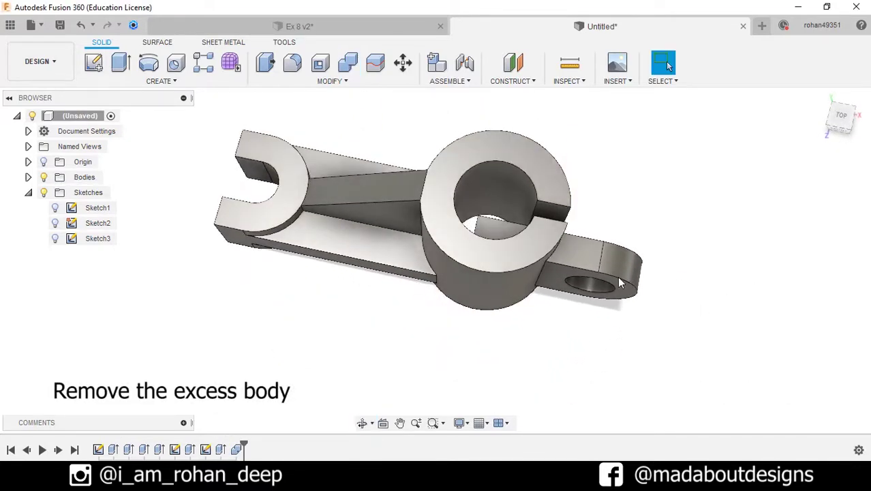
Remove the excess piece of the lug left inside the ring's bore as a separate body.
left_click(495, 225)
left_click(30, 178)
left_click(28, 177)
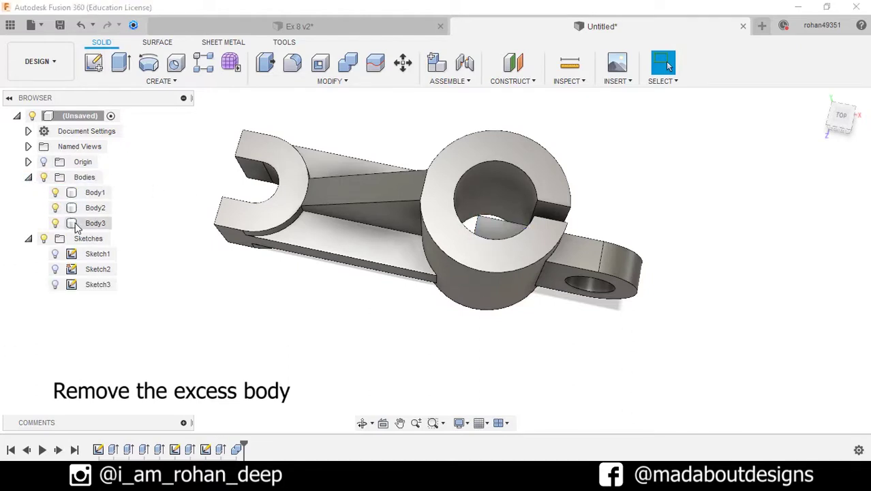
right_click(75, 225)
left_click(87, 191)
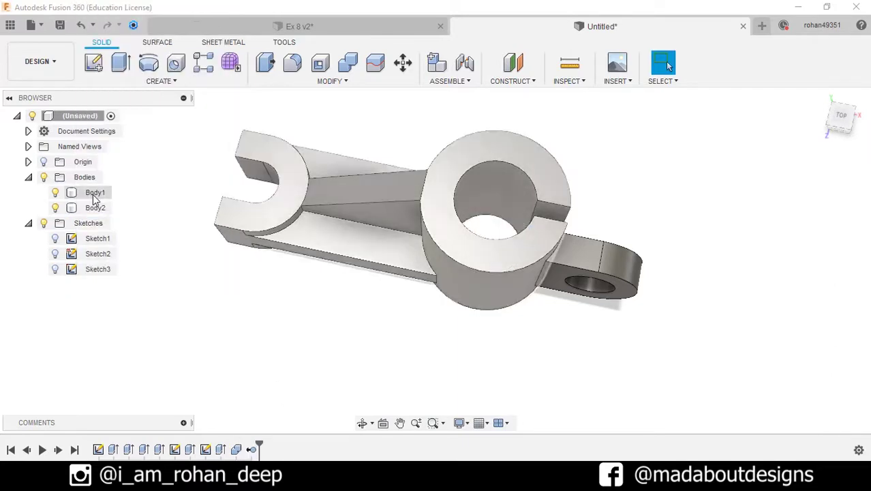
Mirror the remaining lug body about the XY plane to form the second clamping lug.
middle_click_drag(233, 309, 209, 271, "shift")
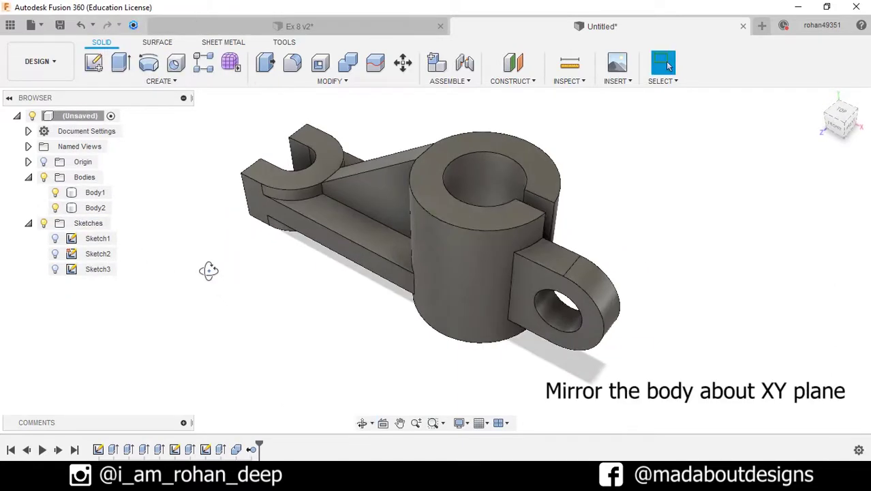
left_click(223, 82)
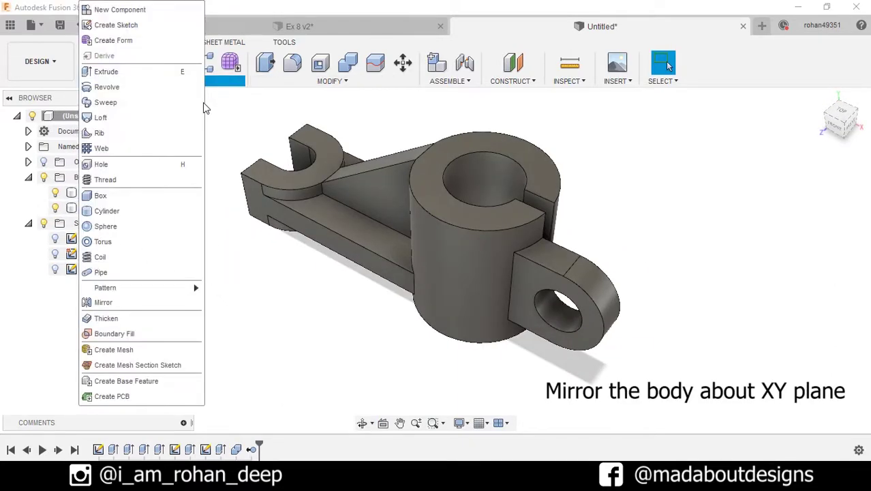
left_click(140, 302)
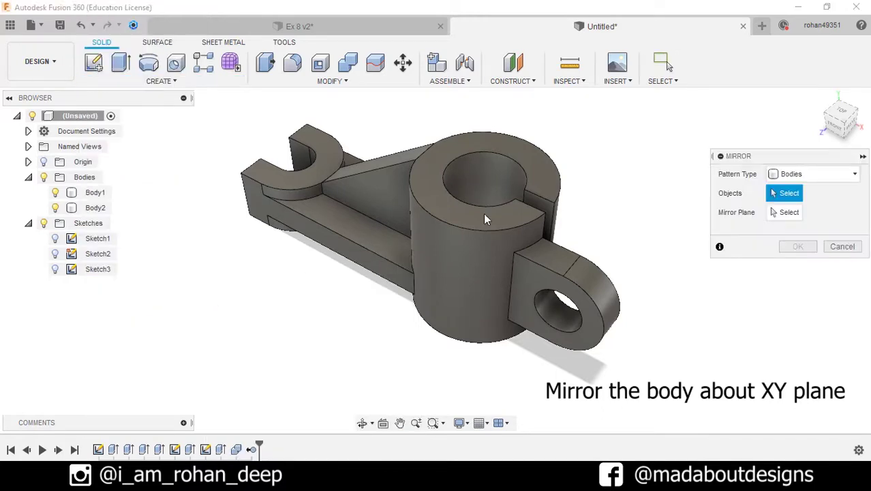
left_click(592, 293)
left_click(771, 213)
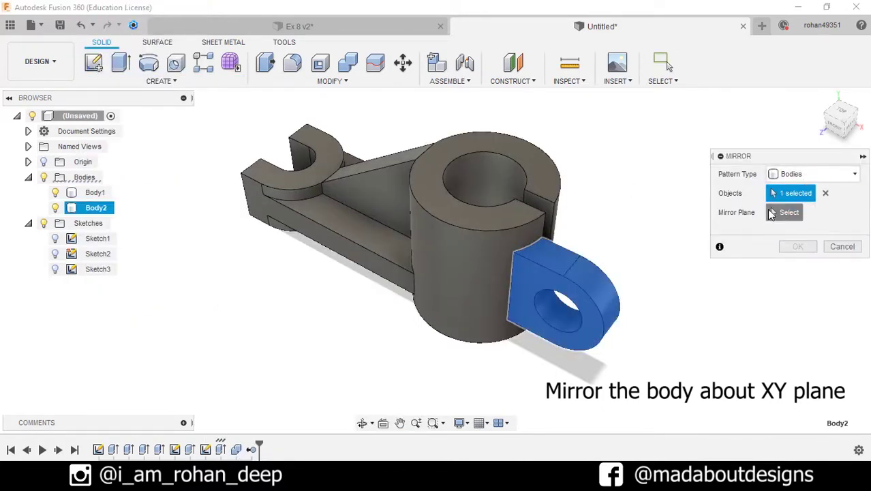
left_click(394, 192)
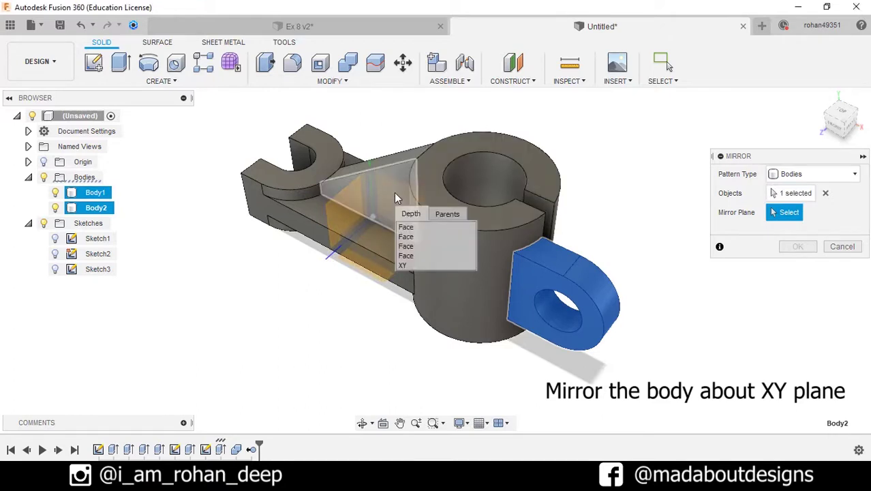
left_click(406, 265)
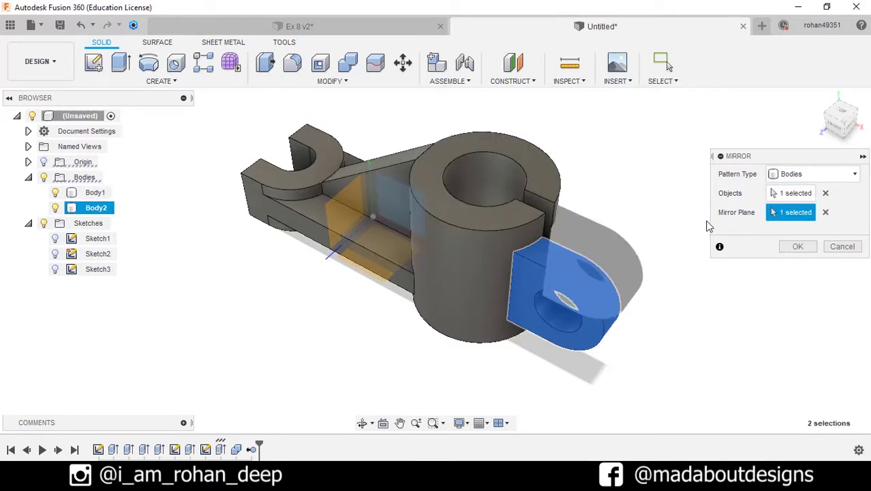
left_click(799, 247)
Apply the Paint - Metallic (Blue) appearance to the lever body and both clamping lugs.
middle_click_drag(716, 211, 742, 198, "shift")
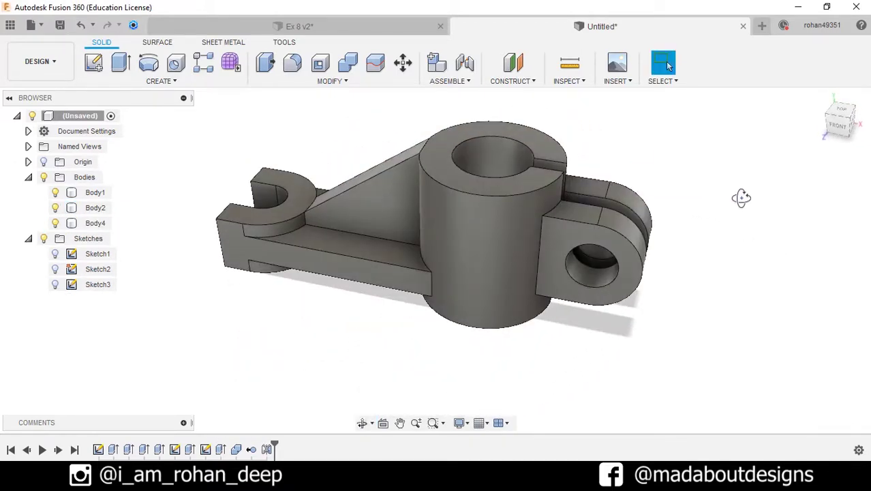
key("a")
scroll(665, 341, "down", 5)
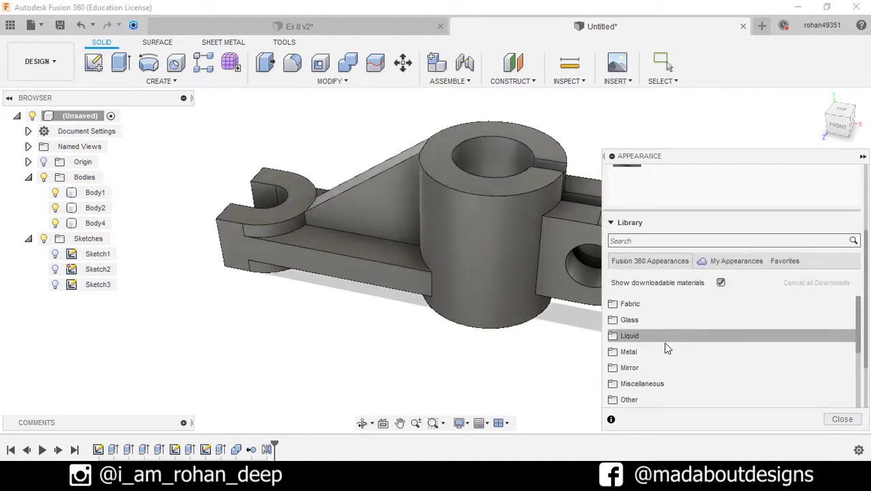
scroll(653, 385, "down", 3)
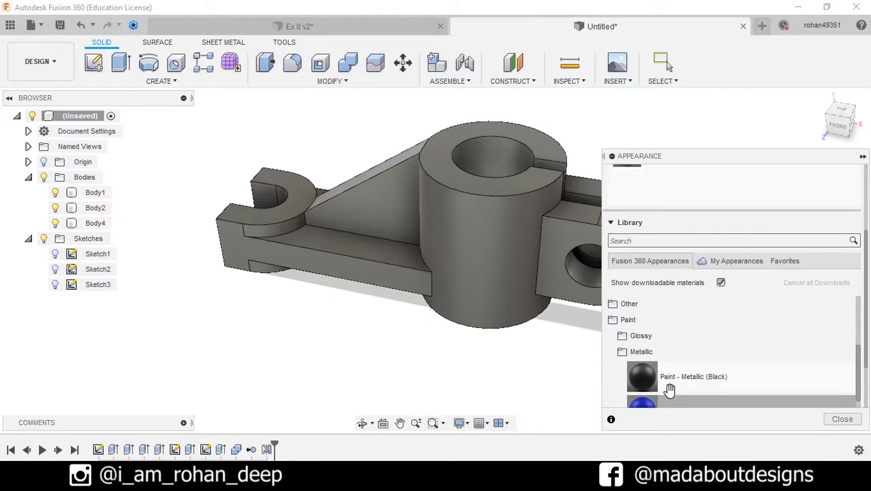
left_click_drag(670, 392, 524, 240)
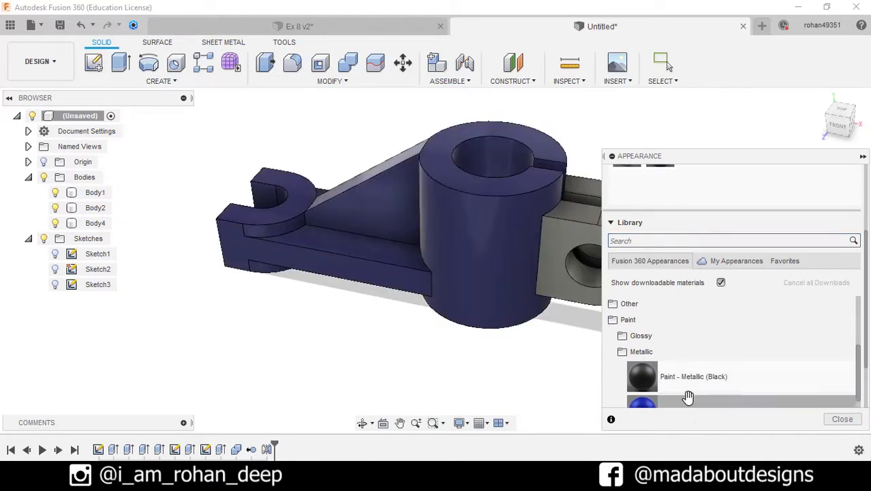
left_click_drag(665, 402, 576, 188)
Recolour the metallic blue paint to a bright turquoise, RGB 0, 208, 219, and finish editing appearances.
middle_click_drag(510, 259, 397, 303)
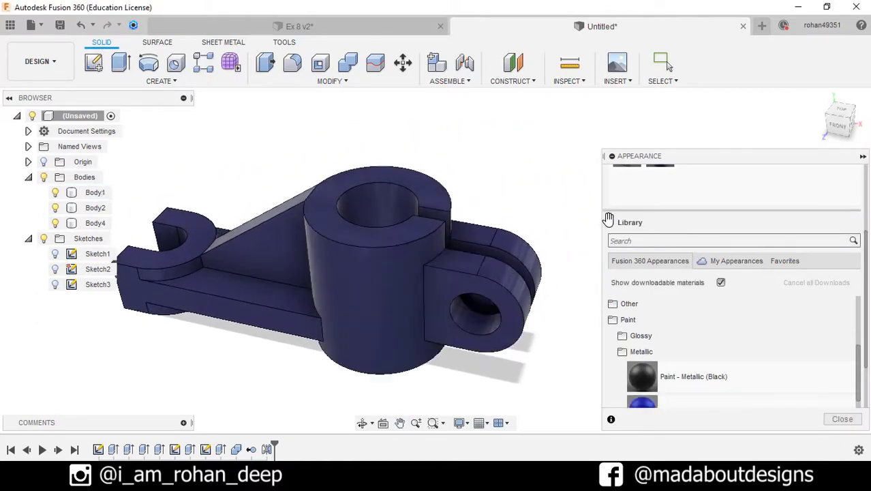
scroll(654, 199, "up", 3)
double_click(660, 231)
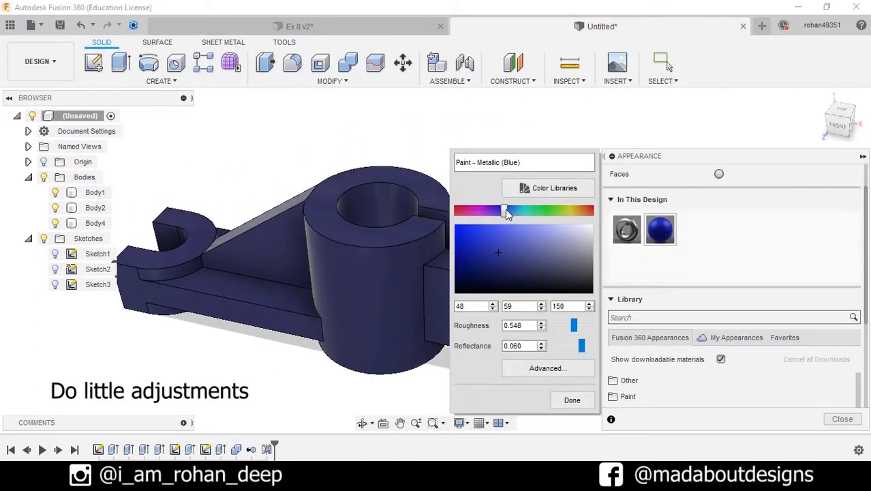
left_click_drag(507, 213, 525, 213)
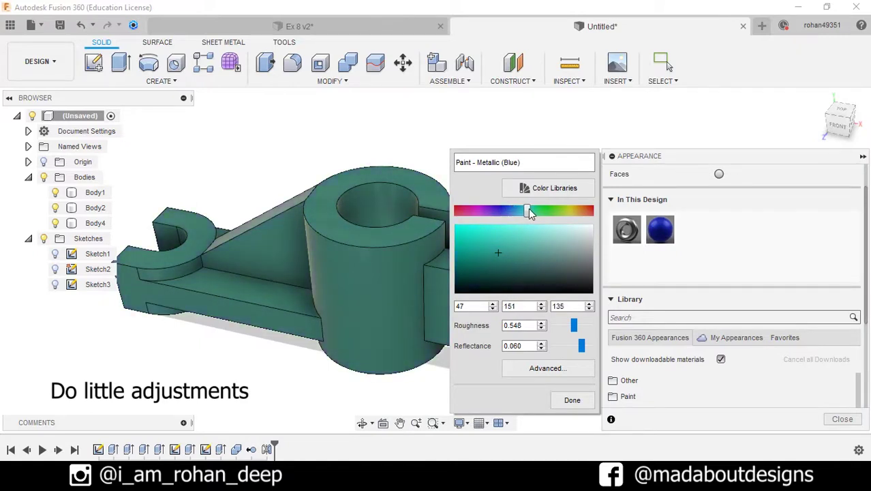
left_click(500, 252)
left_click_drag(477, 251, 451, 236)
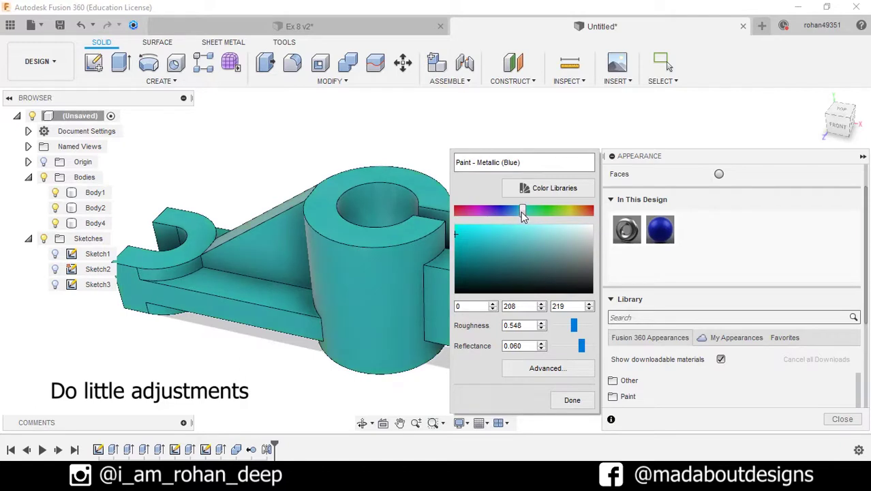
left_click(573, 400)
scroll(554, 342, "down", 3)
key("Escape")
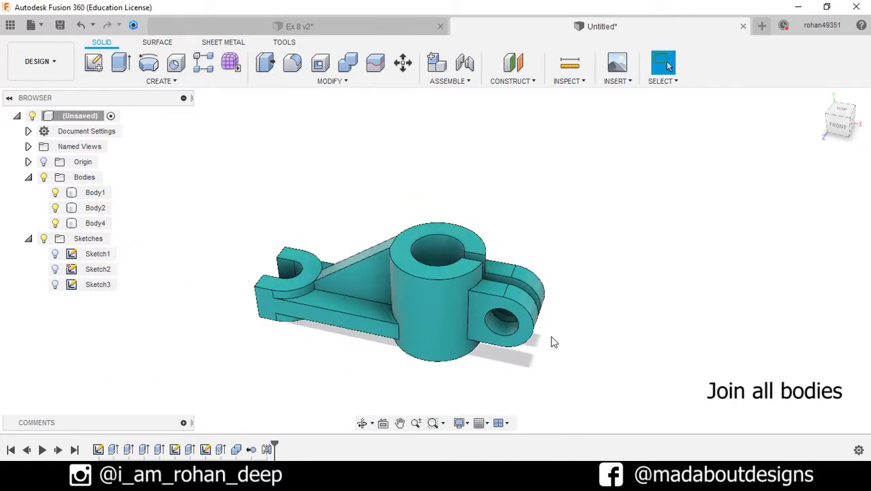
Combine the lever body as target with both lugs as tools, using the Join operation with Keep Tools disabled.
middle_click_drag(551, 334, 538, 317, "shift")
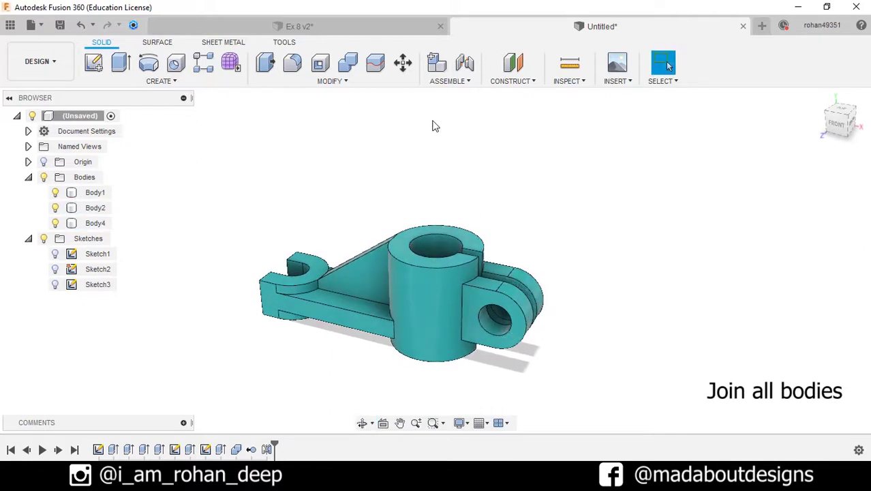
left_click(351, 66)
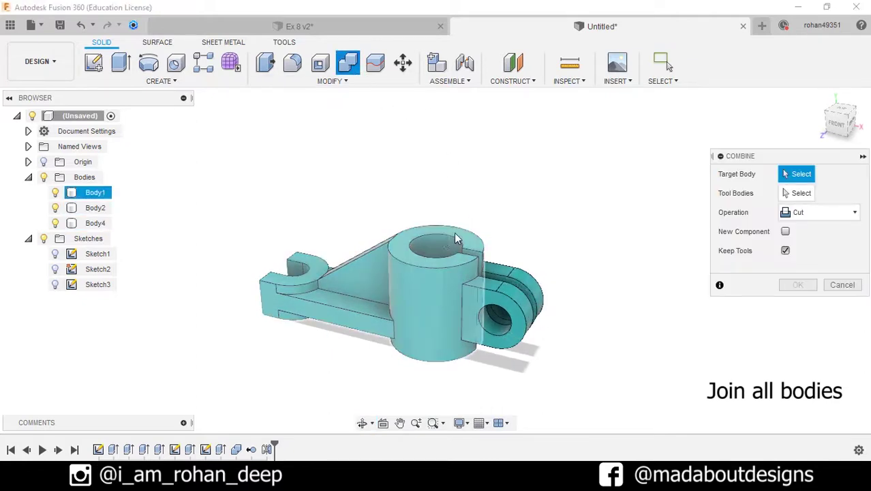
left_click(431, 270)
left_click(493, 288)
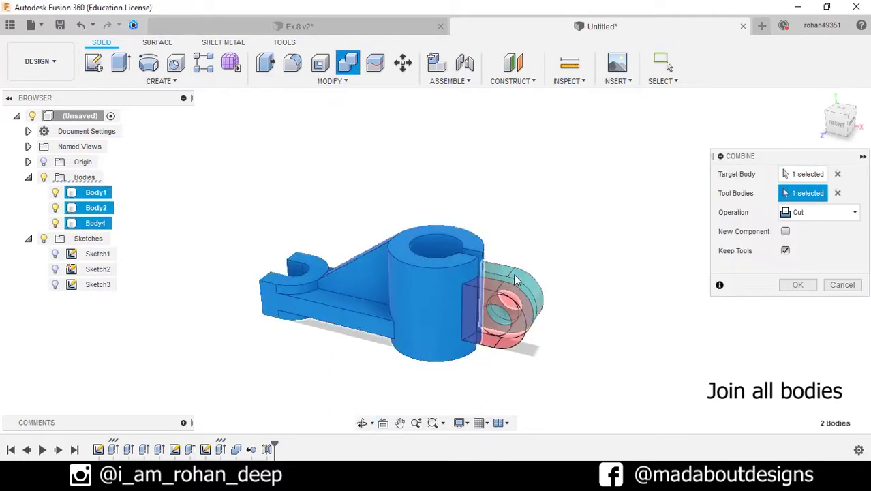
left_click(516, 280)
left_click(815, 213)
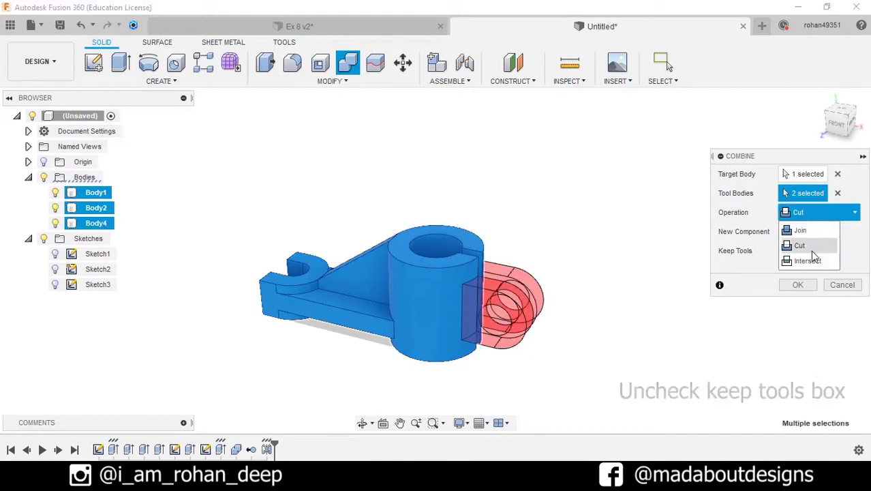
left_click(804, 230)
left_click(786, 251)
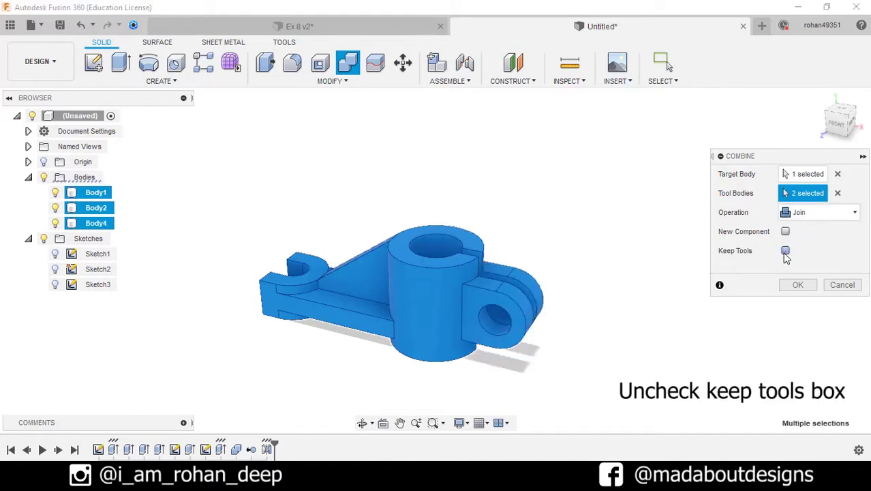
middle_click_drag(611, 247, 825, 234, "shift")
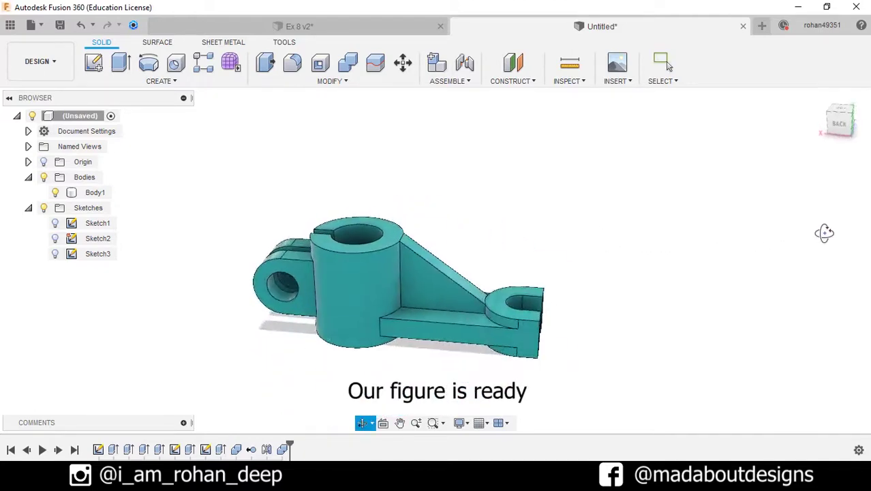
middle_click_drag(455, 356, 689, 366, "shift")
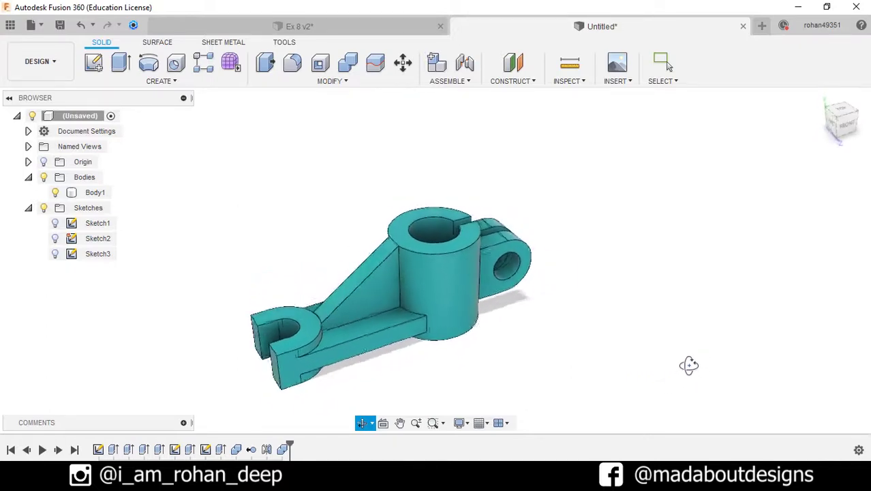
middle_click_drag(621, 345, 600, 348, "shift")
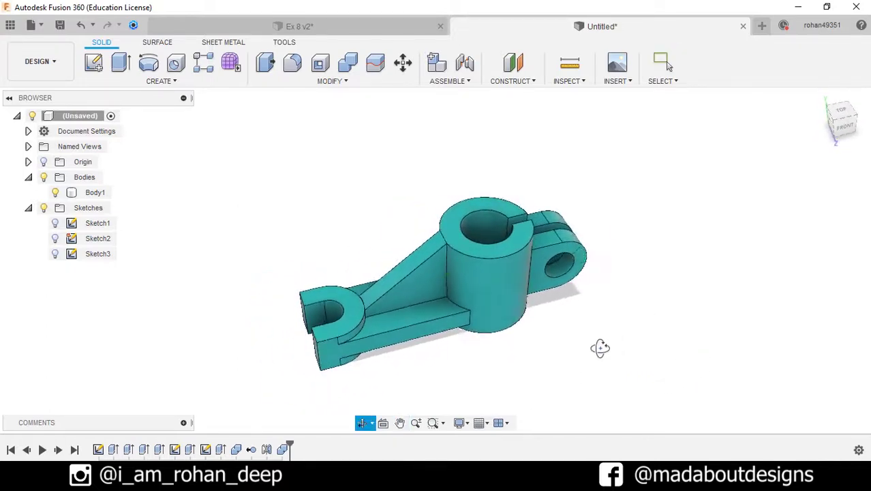